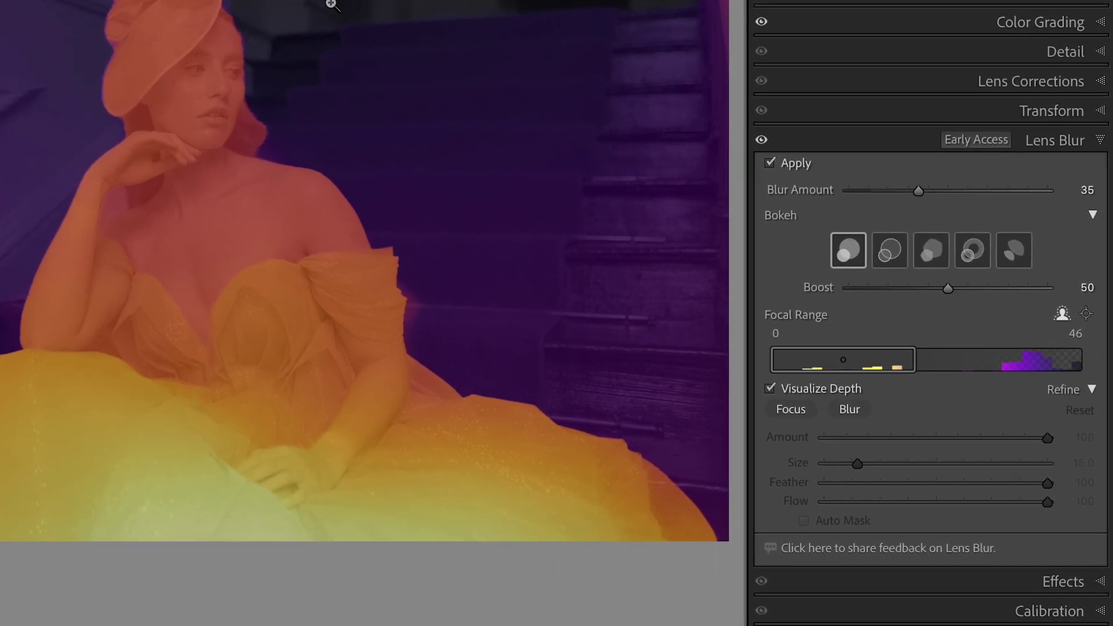
Try shifting the Lens Blur focal range deeper into the scene and narrowing it toward the foreground
left_click_drag(794, 359, 845, 358)
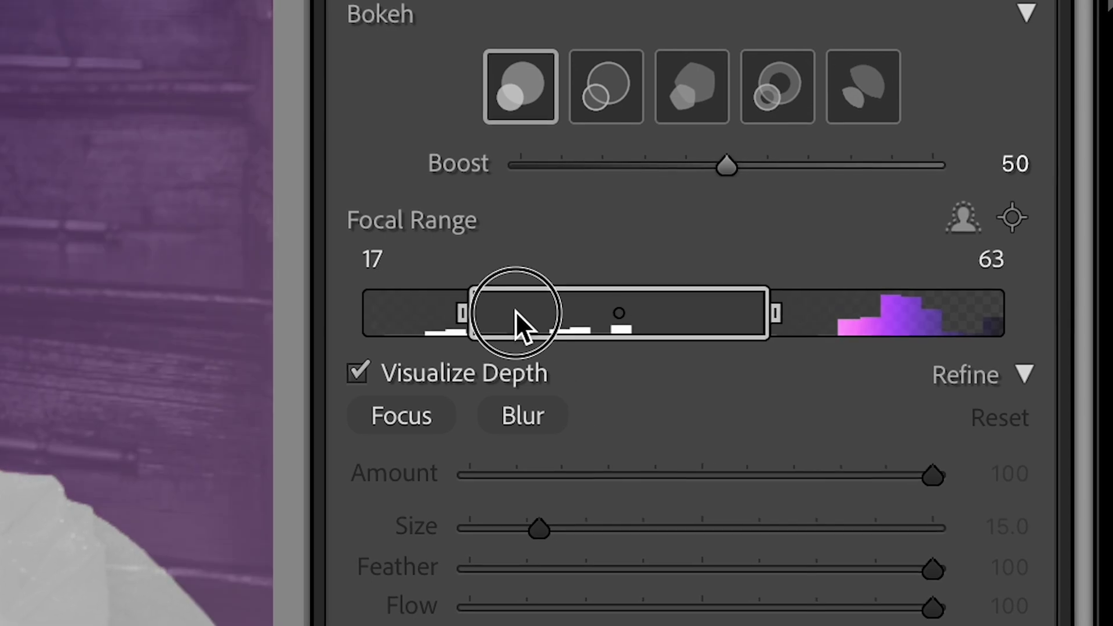
left_click_drag(516, 311, 596, 310)
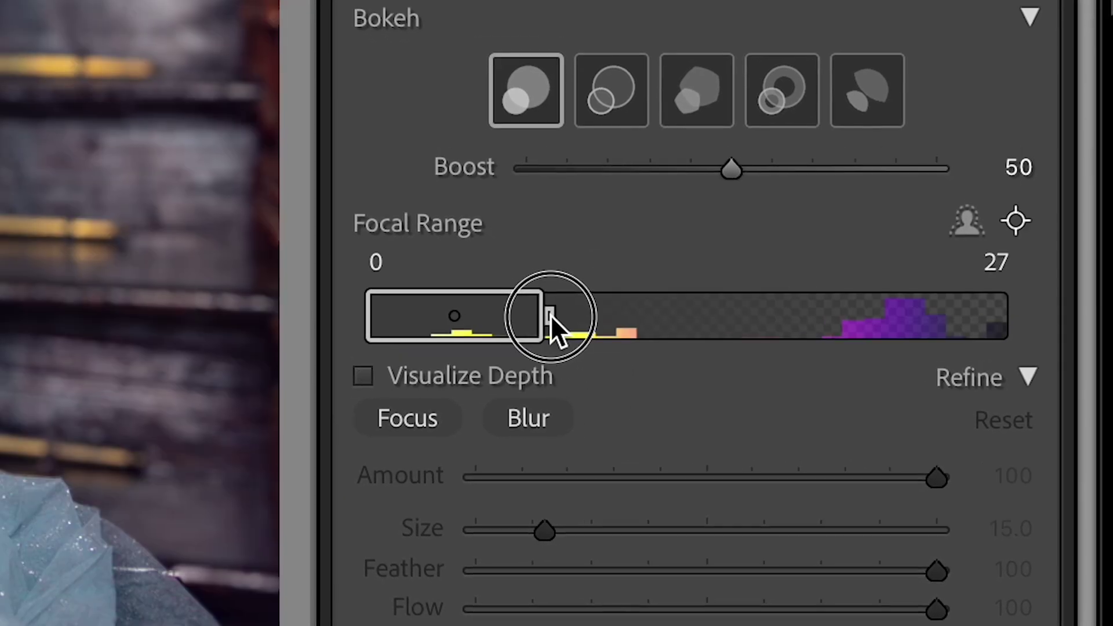
left_click_drag(551, 315, 412, 318)
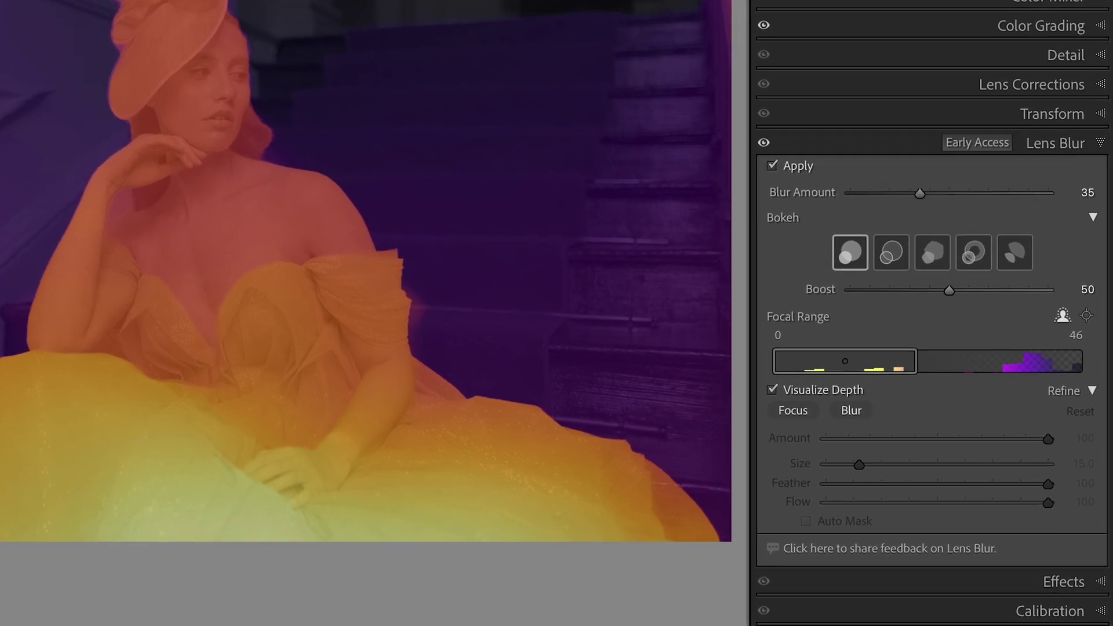
left_click_drag(804, 367, 825, 367)
left_click_drag(455, 314, 603, 310)
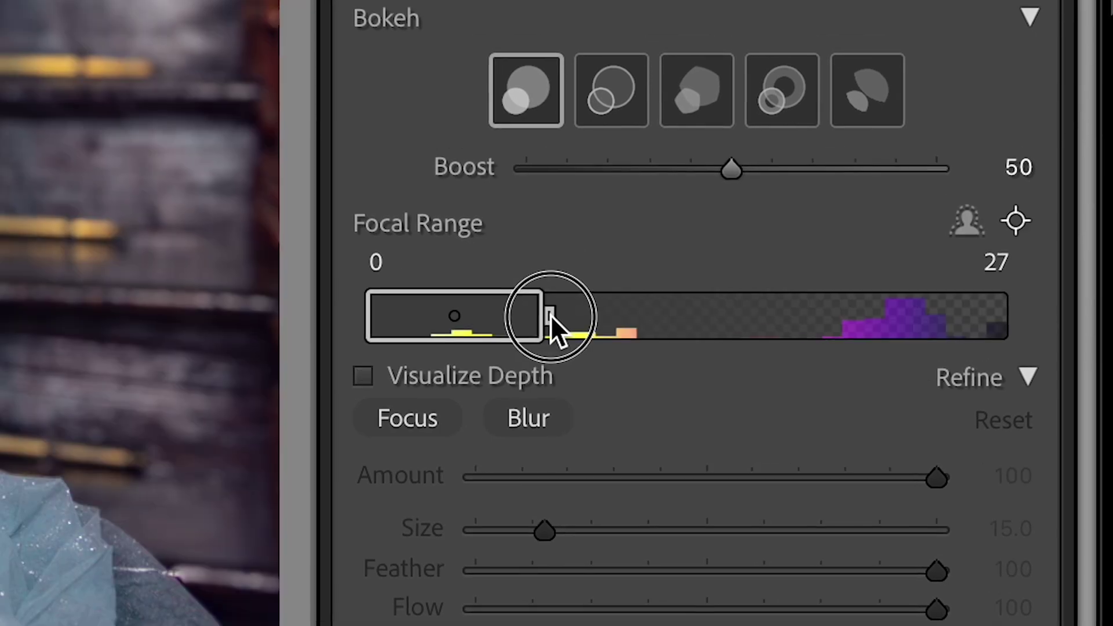
left_click_drag(550, 315, 413, 318)
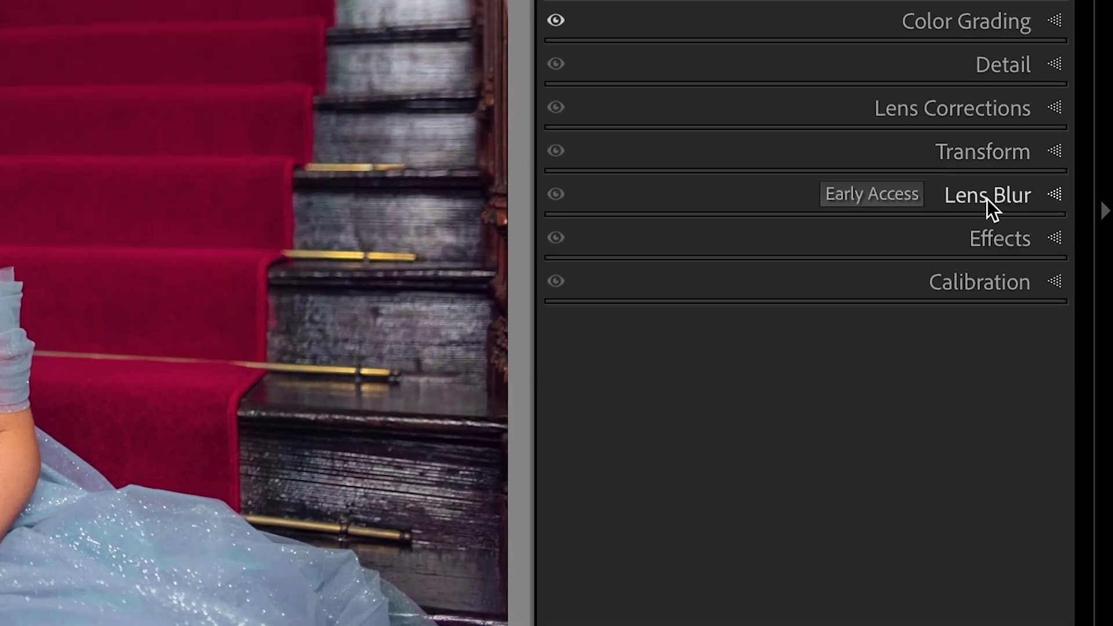
Apply Lens Blur to the staircase portrait, try weak and strong blur, and set the Blur Amount to 35
left_click(987, 200)
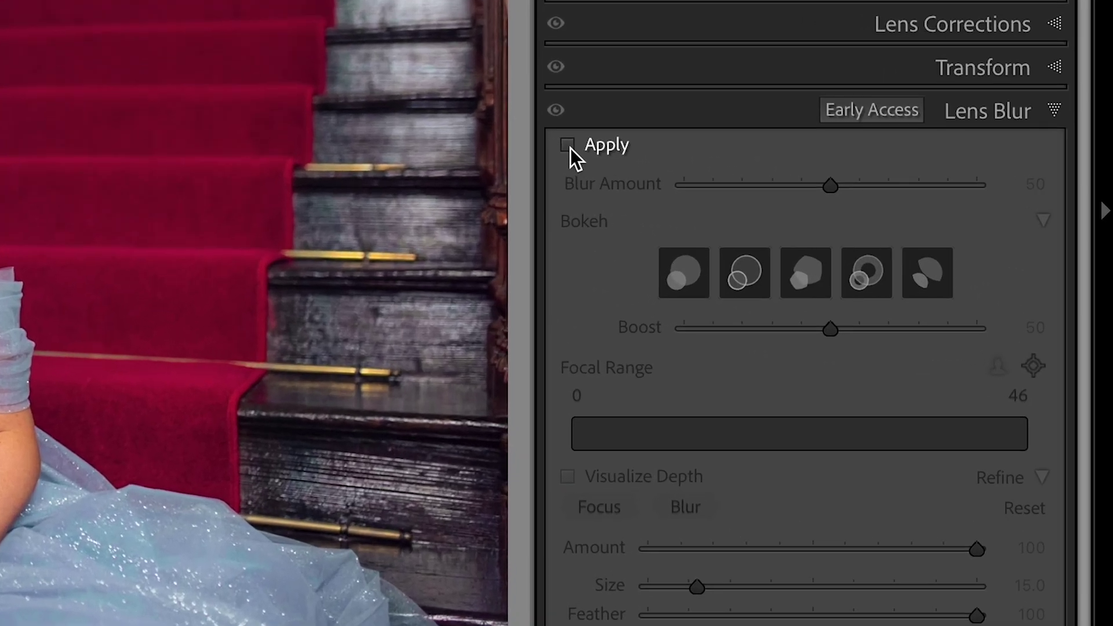
left_click(893, 314)
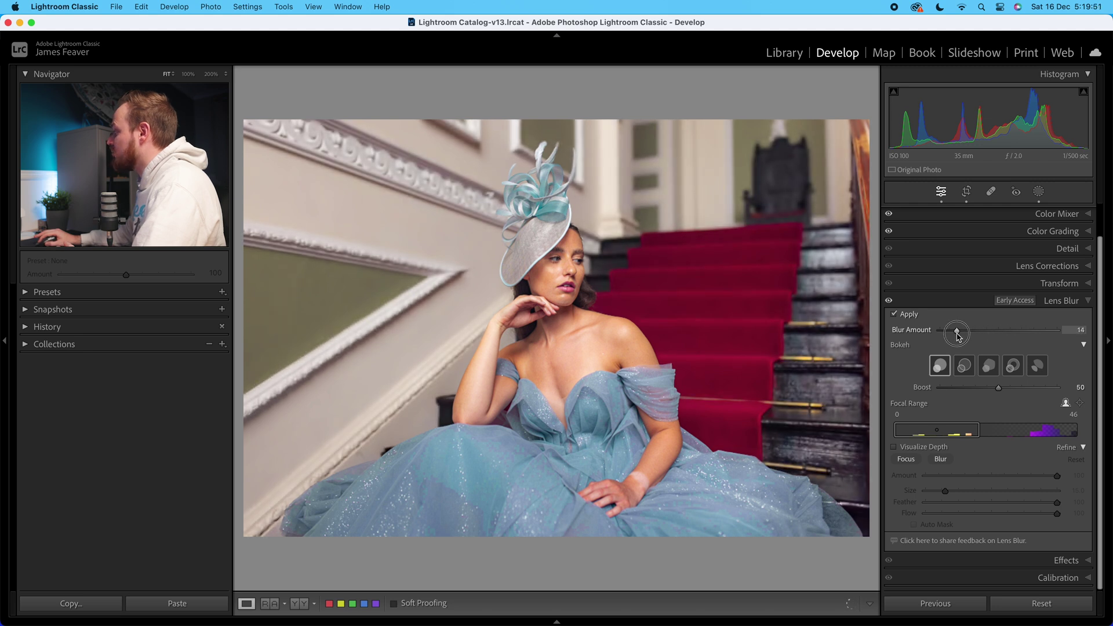
key("Down")
key("Down")
key("Down")
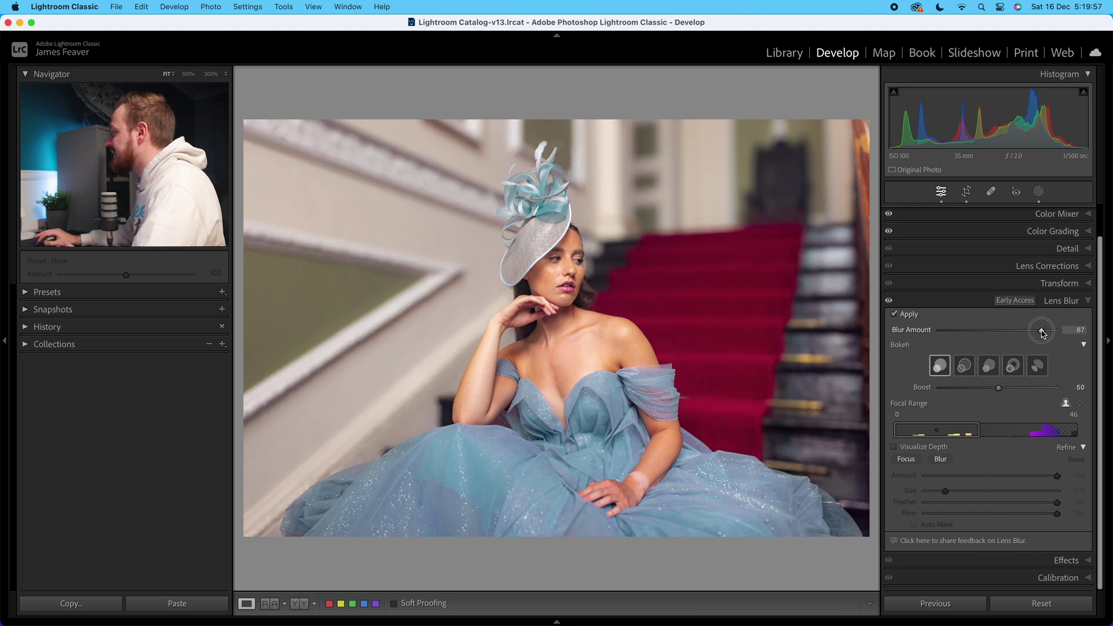
left_click_drag(989, 331, 970, 332)
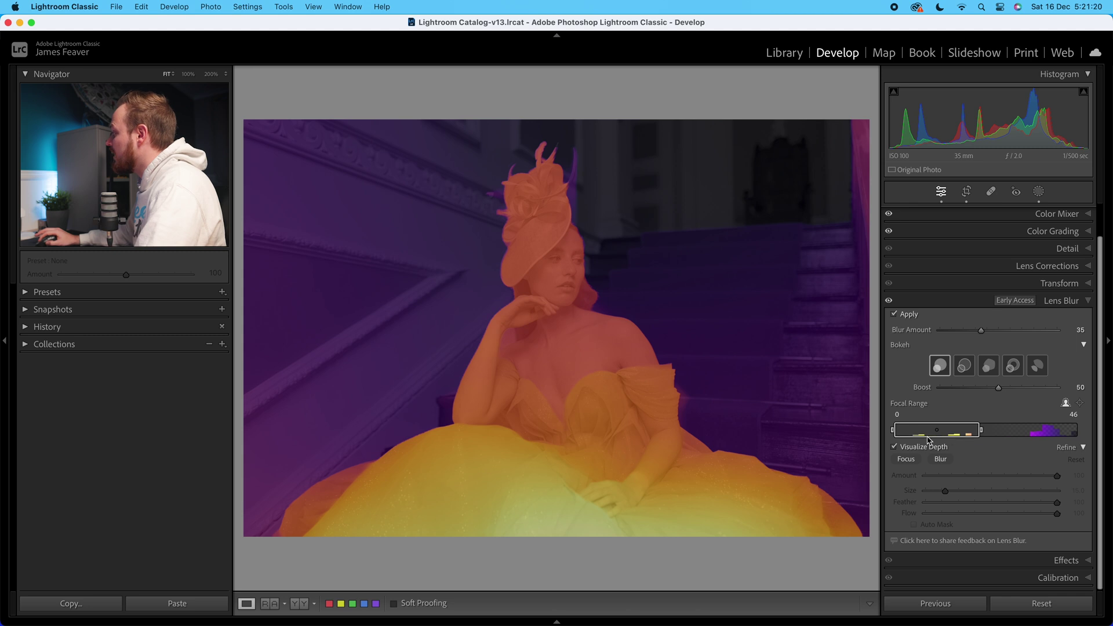
Try a focal range of 54–100 without the depth overlay, check the face up close, and return to automatic subject focus
left_click_drag(908, 434, 1012, 430)
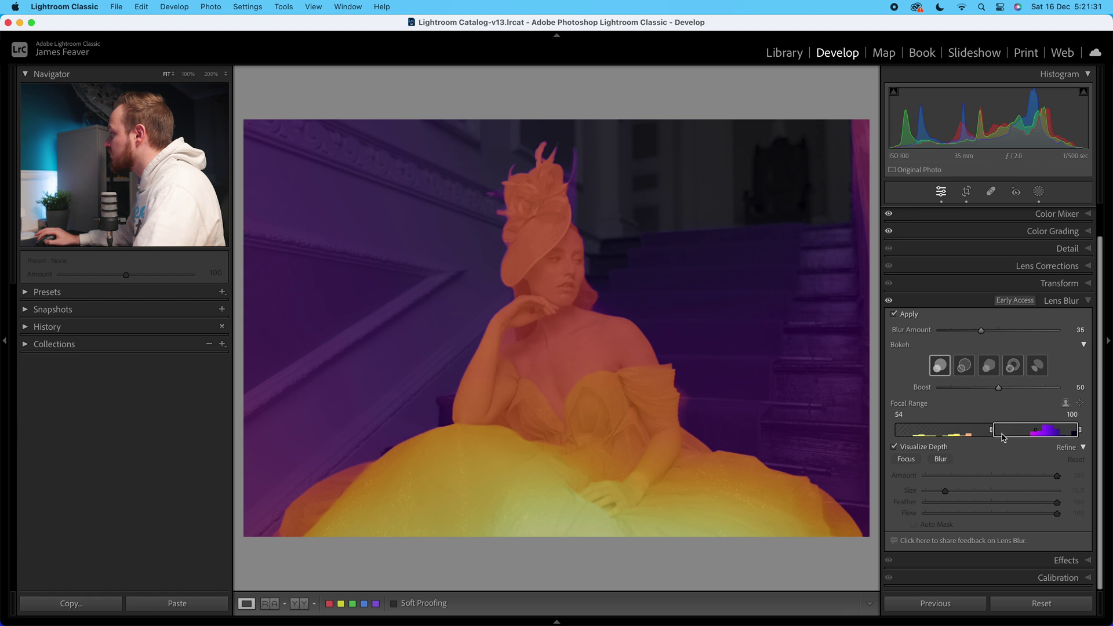
left_click(894, 448)
left_click(554, 285)
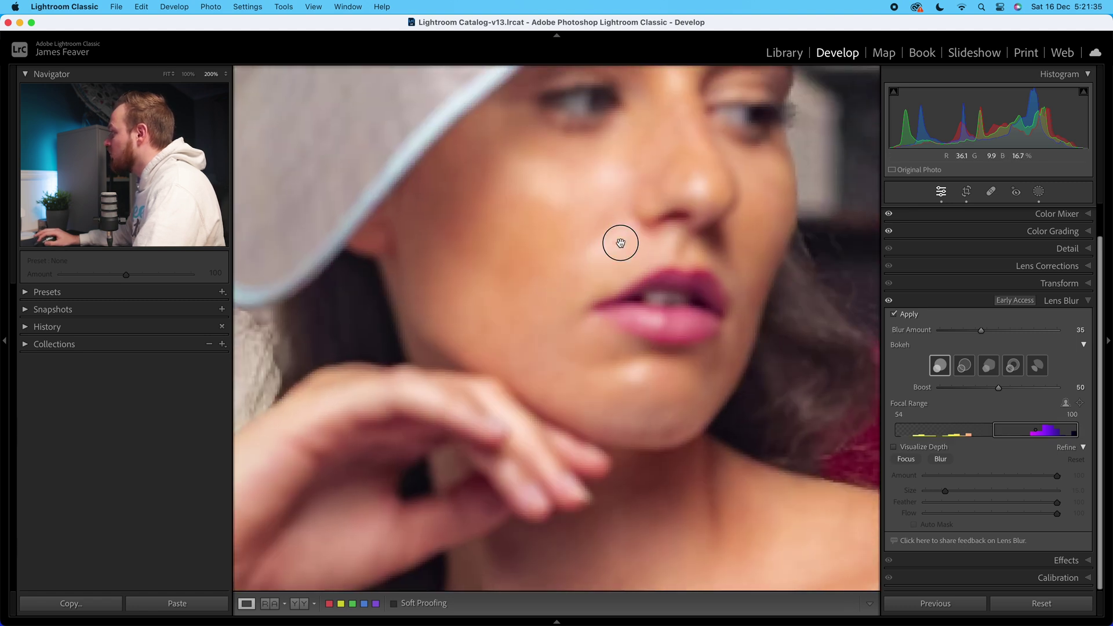
left_click(585, 358)
left_click_drag(1054, 432, 955, 435)
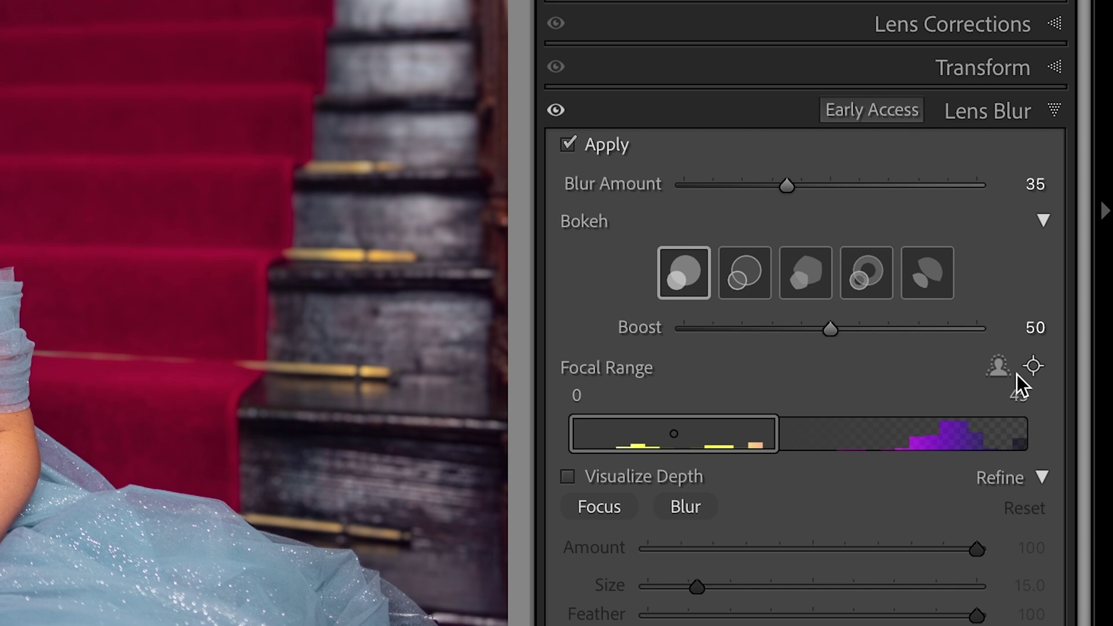
left_click(998, 368)
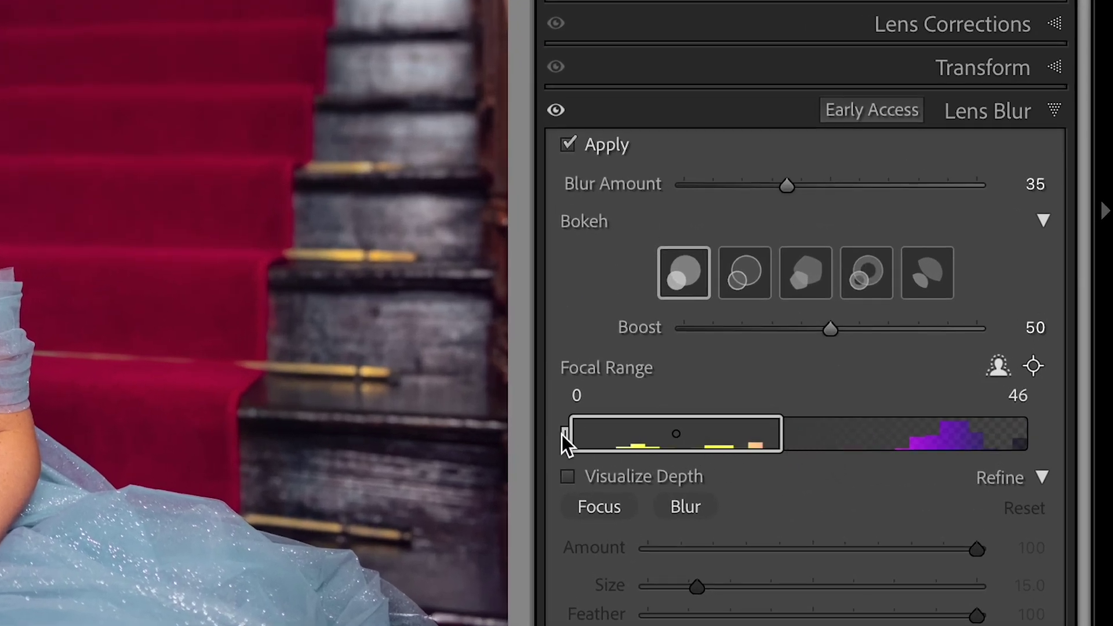
Narrow the focal range to 0–6, show the depth visualization, and move the narrow range to 35–40
left_click_drag(788, 437, 713, 440)
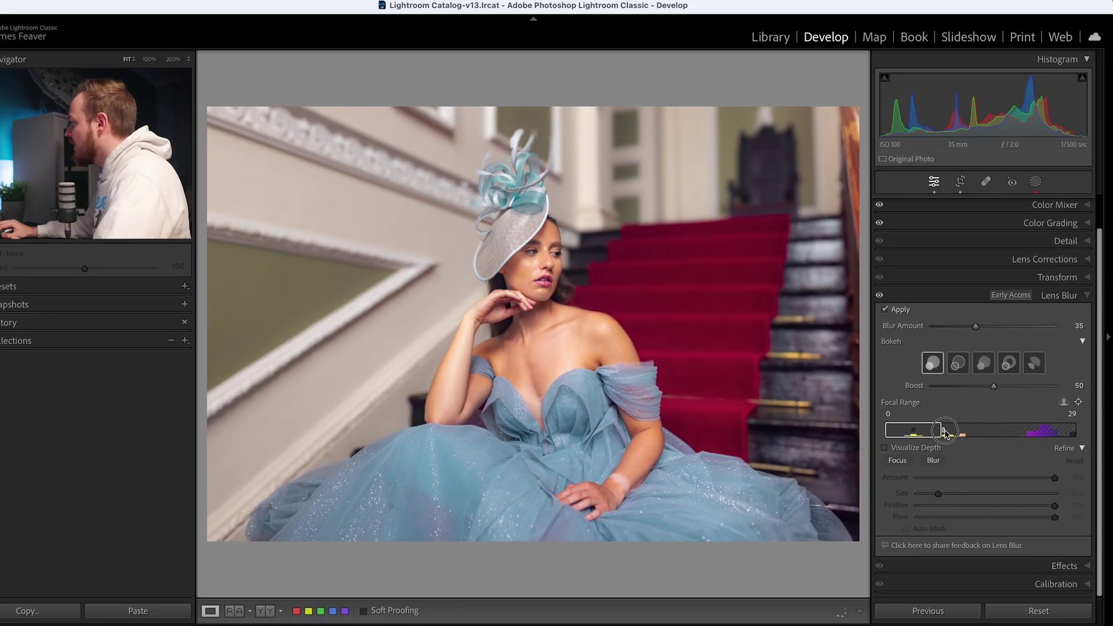
left_click_drag(944, 432, 910, 436)
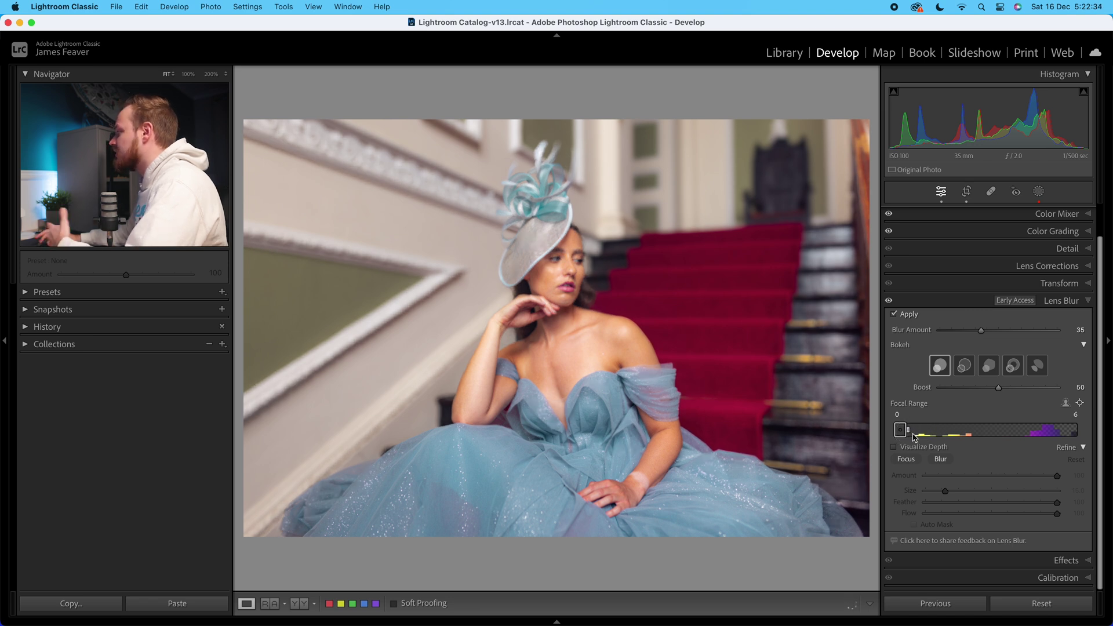
left_click_drag(908, 431, 951, 436)
left_click(894, 448)
left_click_drag(944, 436, 964, 436)
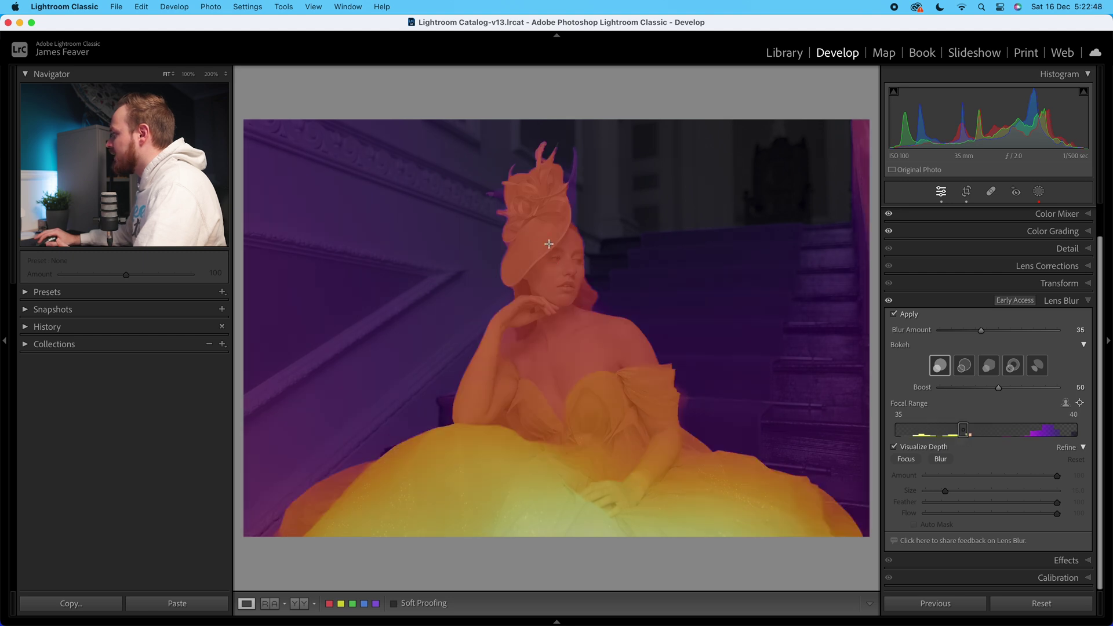
Set a focus point on the woman's face, hide the depth visualization, and narrow the focal range to 30–38
left_click(1081, 404)
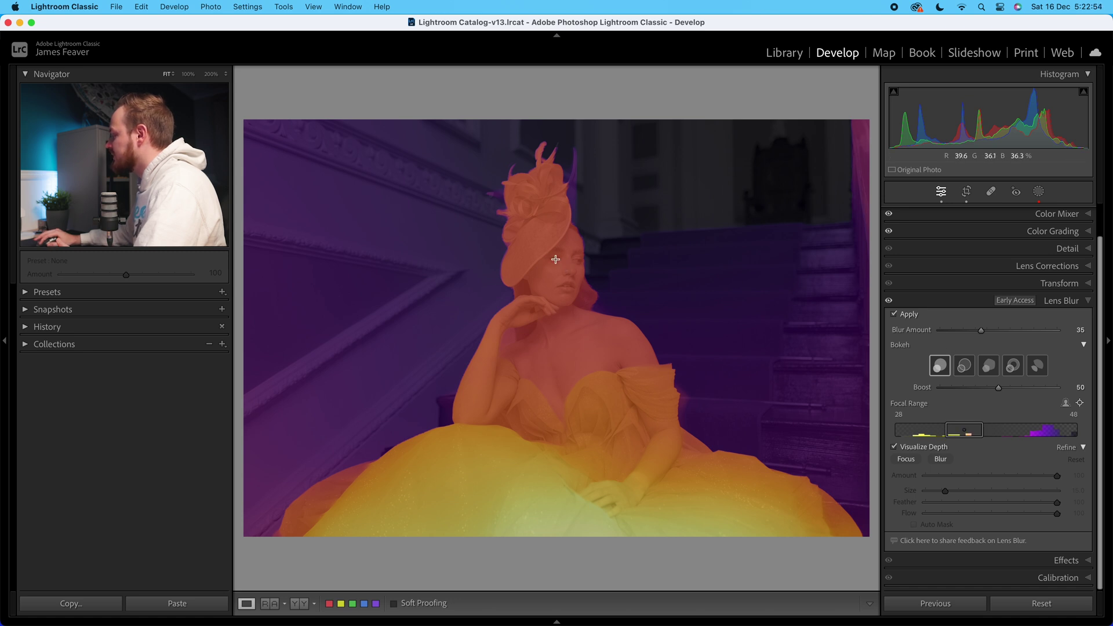
left_click(893, 447)
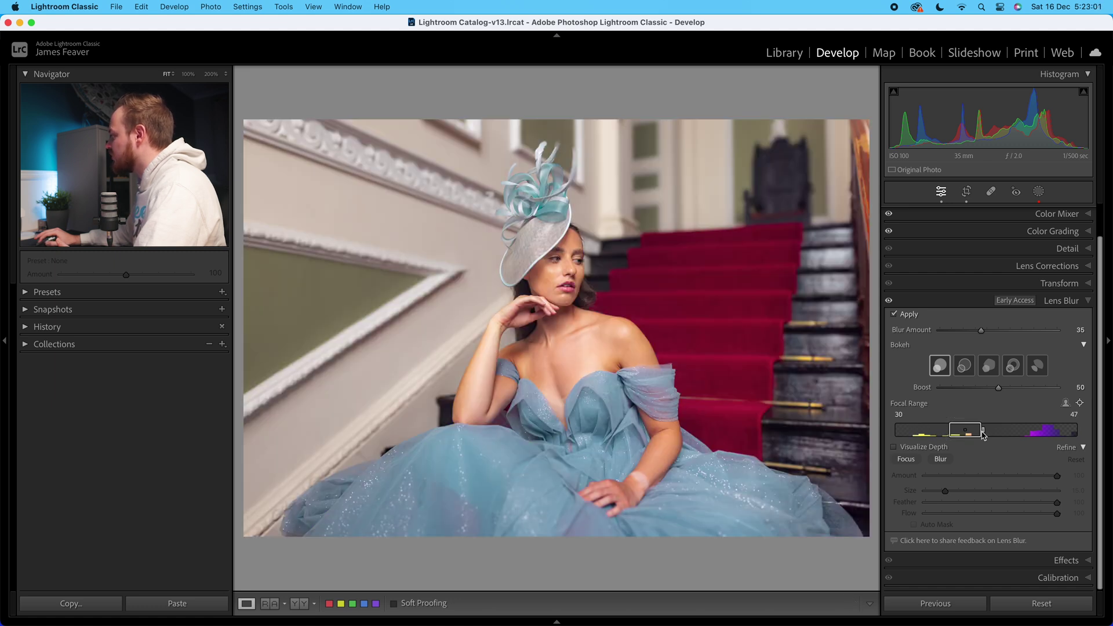
left_click_drag(984, 435, 971, 432)
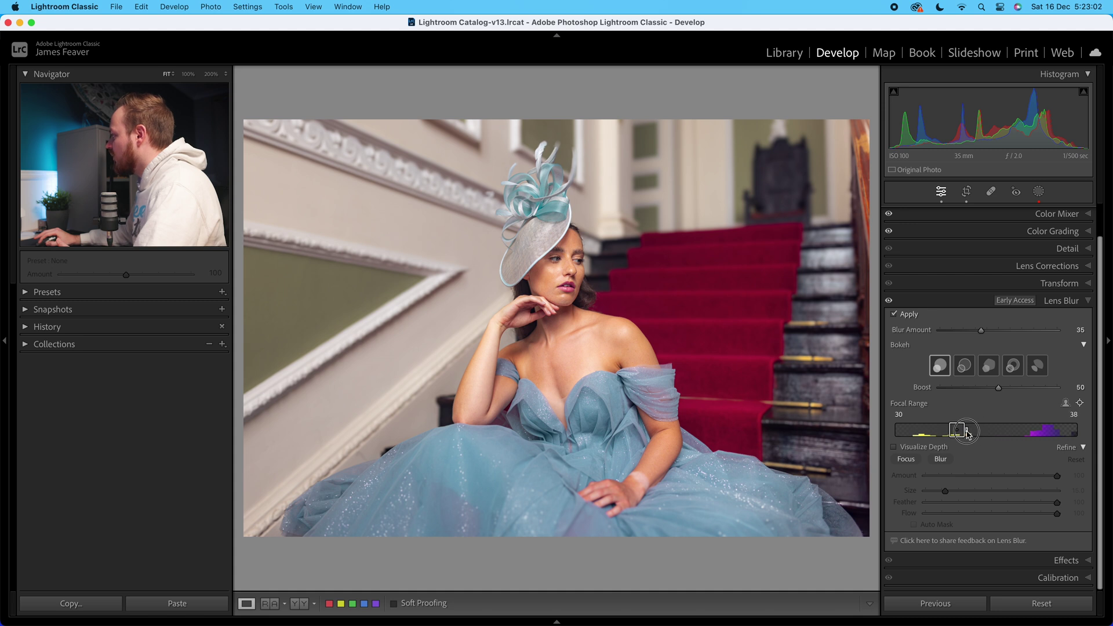
Try focus points on the lower dress and the background chair, and settle on a focal range of 29–49
left_click(624, 494)
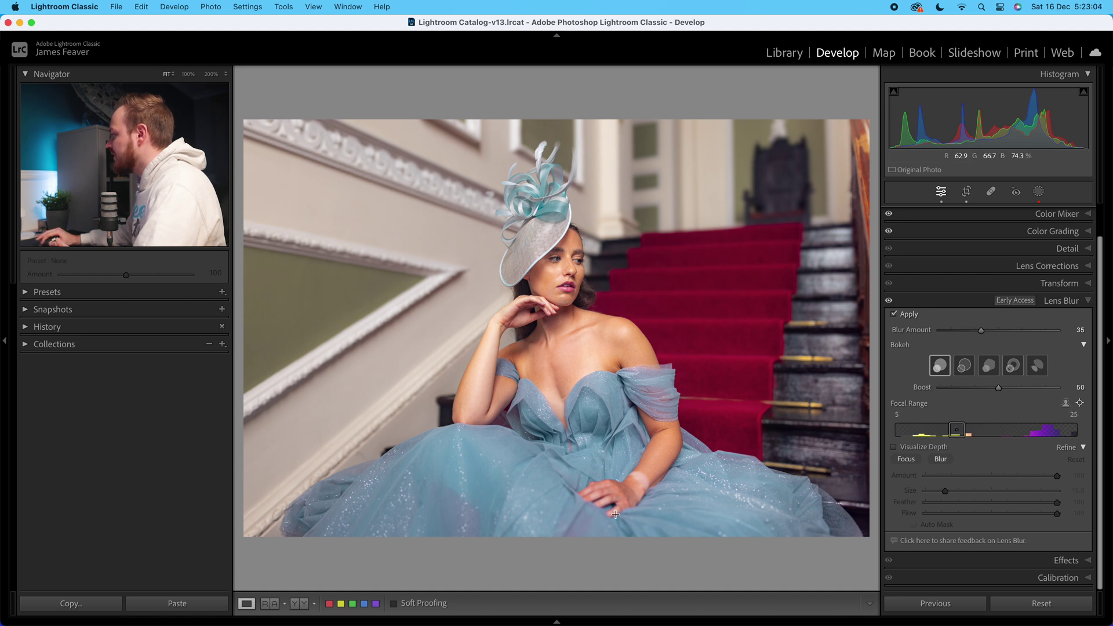
left_click(781, 173)
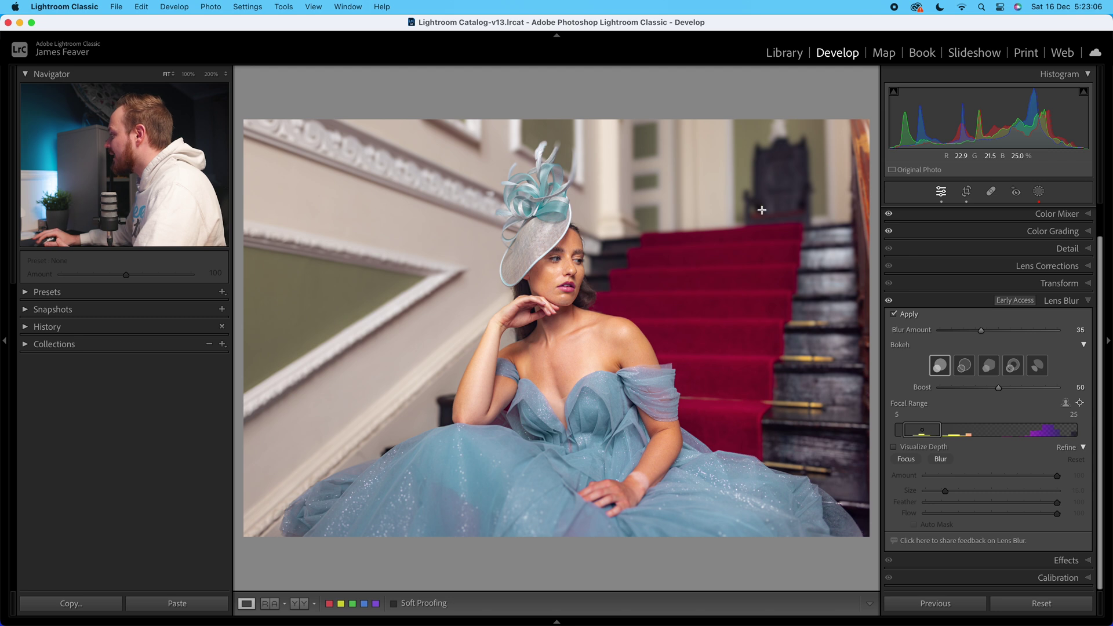
left_click_drag(915, 430, 930, 430)
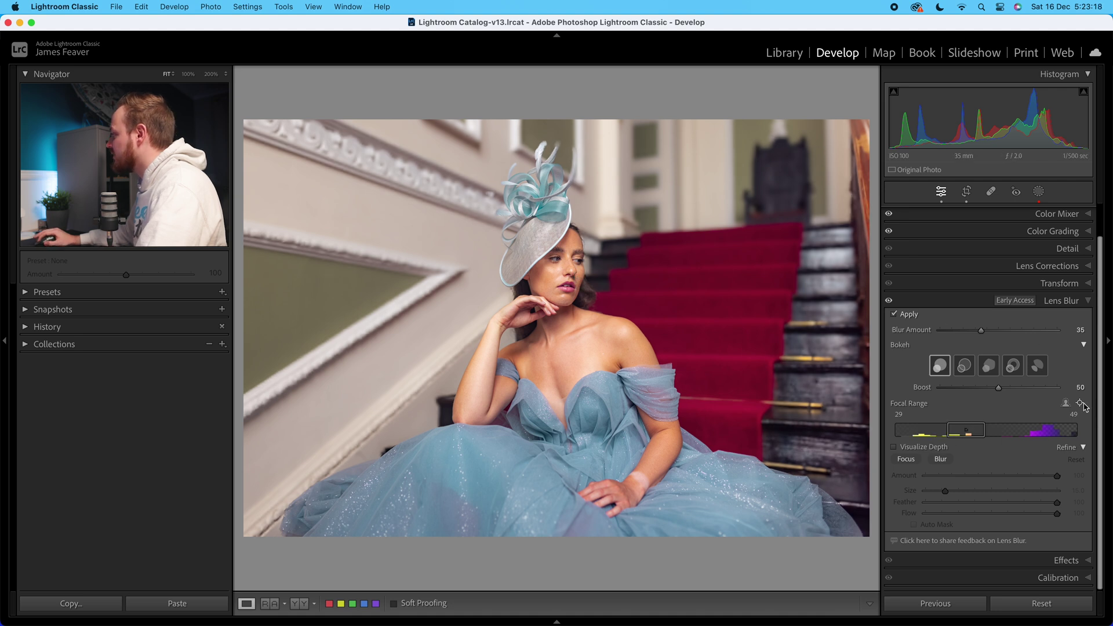
Inspect the sharpness of the face and the lower dress at 200% magnification
left_click(607, 242)
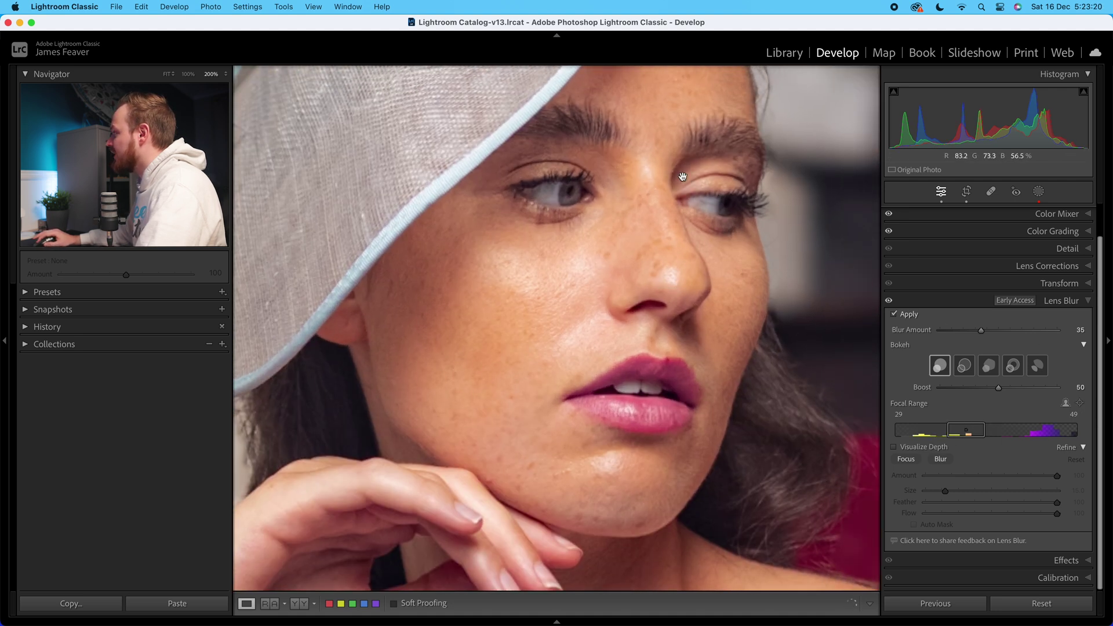
scroll(684, 417, "down", 2)
left_click(654, 465)
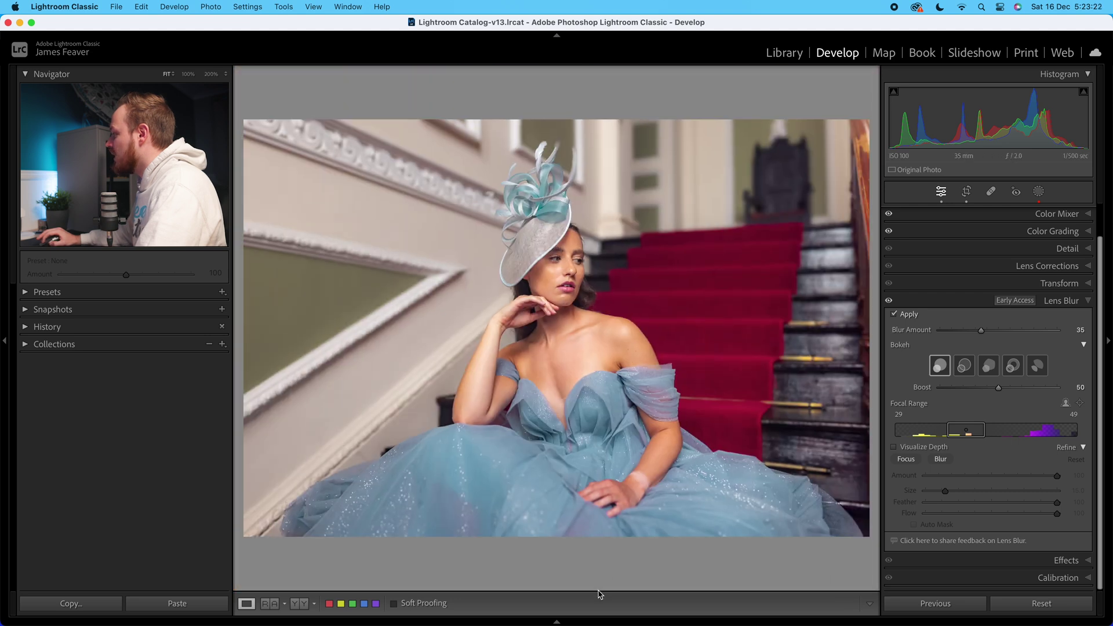
left_click(519, 502)
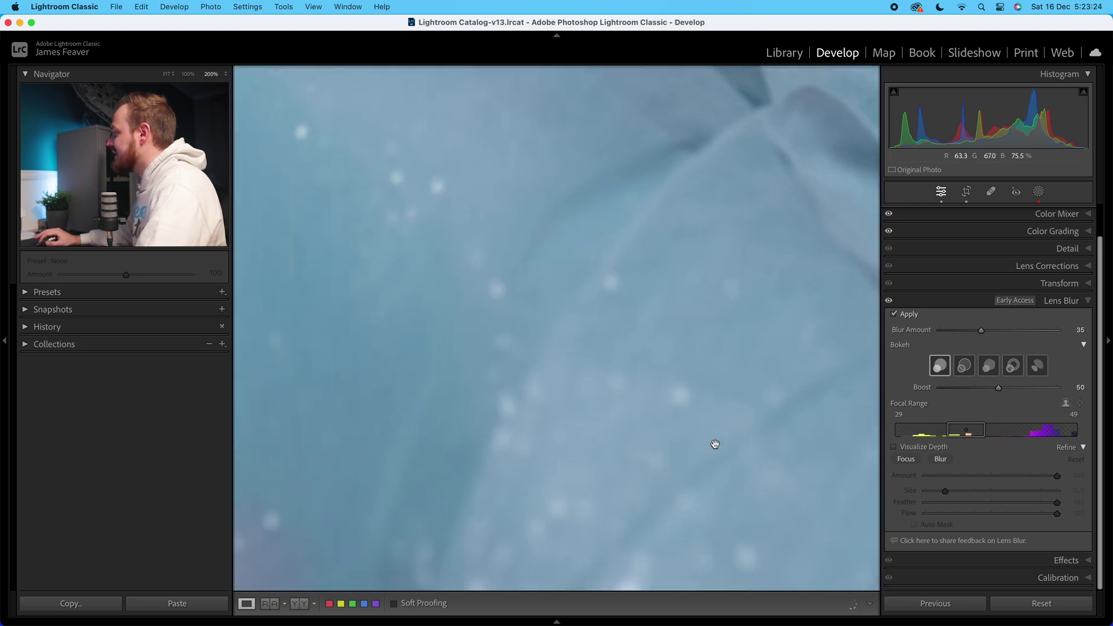
left_click(666, 390)
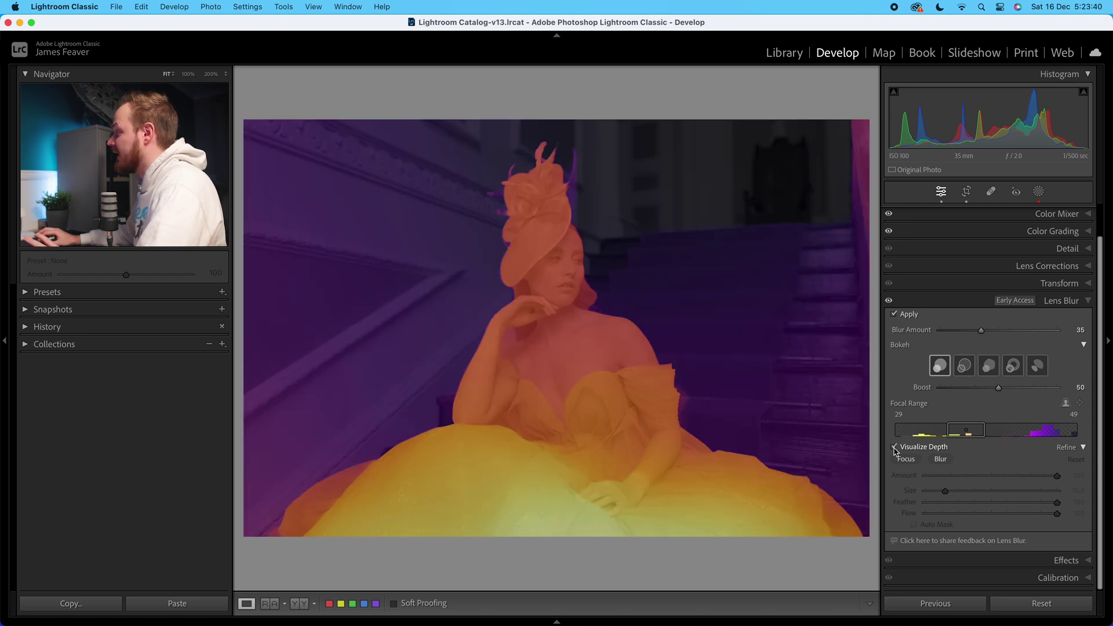
With depth visualized, paint the curved hat feather into focus using the Focus brush at Amount 36, Size 7 and Feather 74
left_click_drag(566, 186, 470, 384)
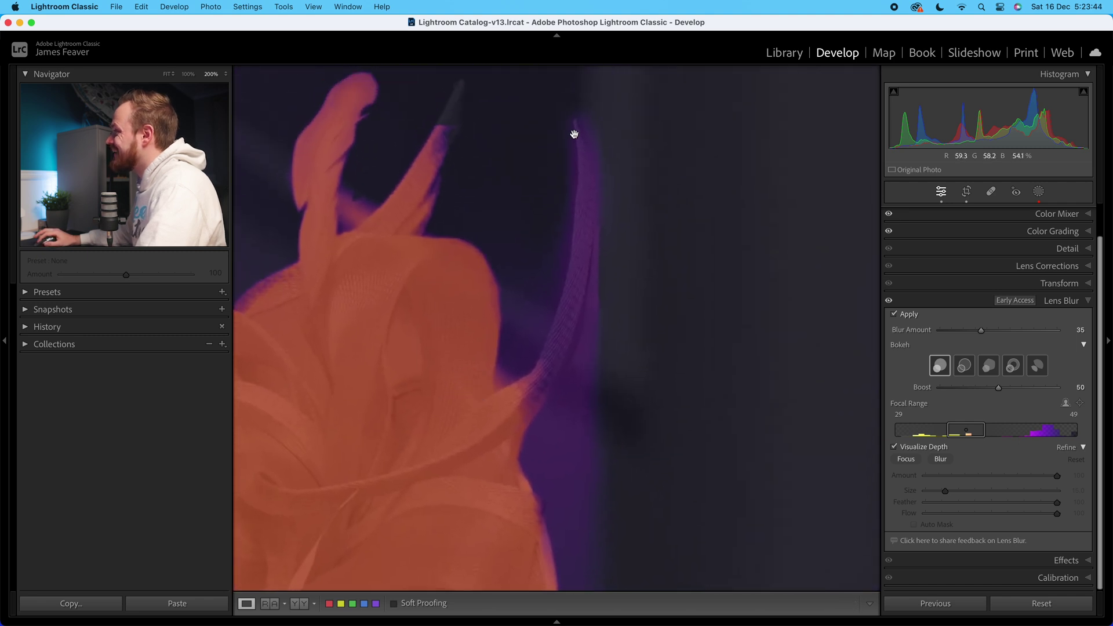
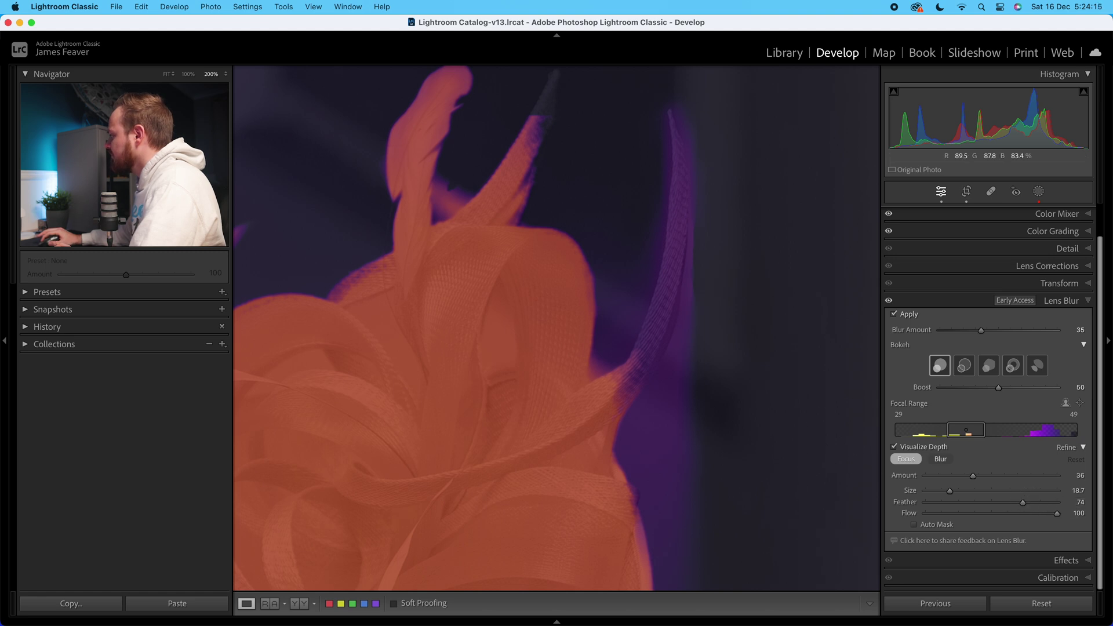
key("bracketleft")
key("bracketleft")
key("bracketleft")
key("bracketleft")
key("bracketleft")
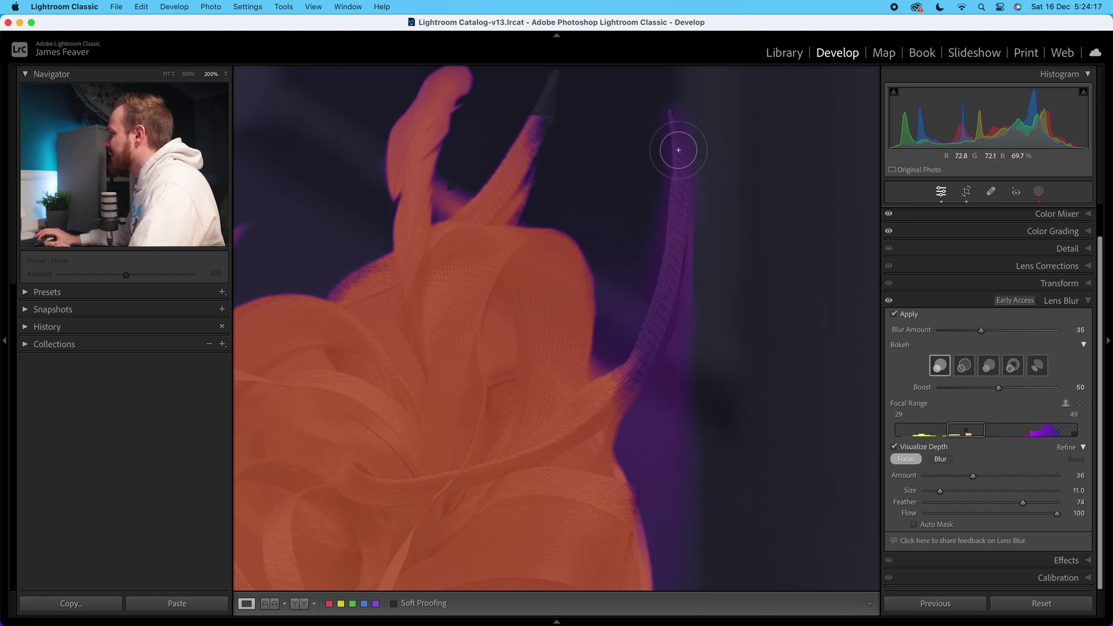
mouse_move(675, 122)
left_mouse_down()
mouse_move(676, 226)
mouse_move(641, 365)
mouse_move(619, 398)
left_mouse_up()
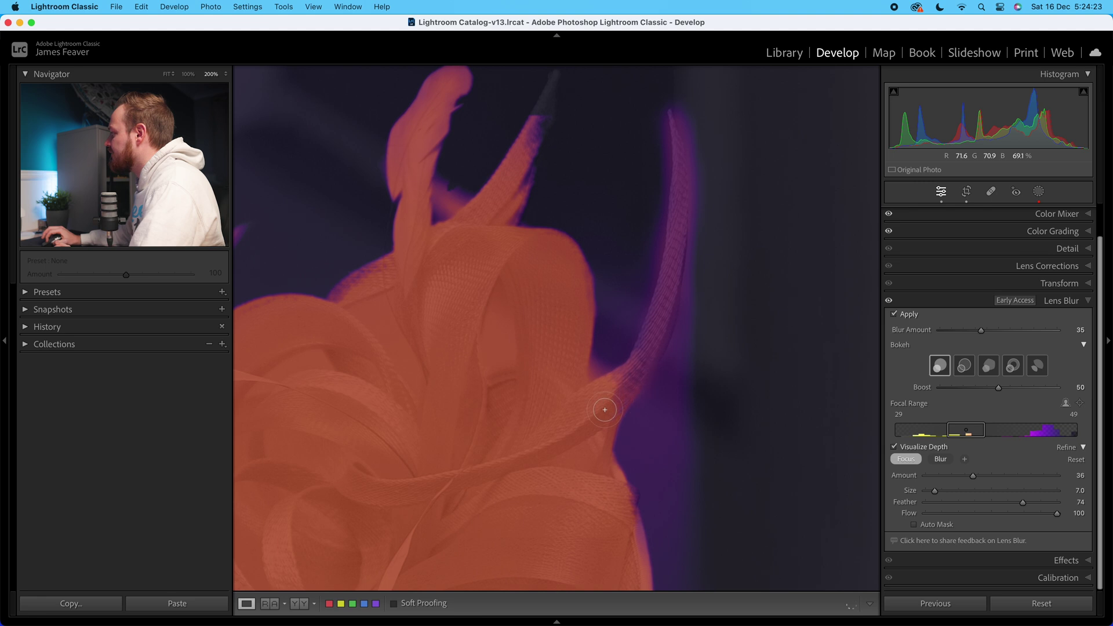
mouse_move(676, 122)
left_mouse_down()
mouse_move(685, 273)
mouse_move(667, 287)
left_mouse_up()
left_click_drag(679, 211, 661, 303)
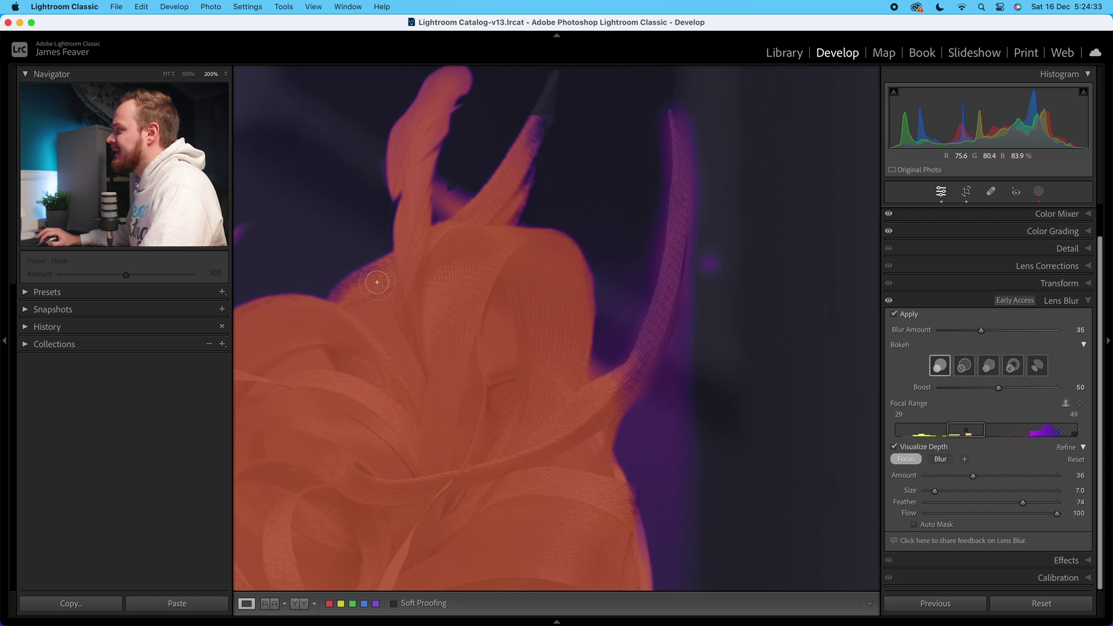
Using the Blur brush at Amount 100 and Size 9, paint out the stray spot and purple halo around the curved feather, and close the brush
key("bracketright")
key("bracketright")
key("bracketright")
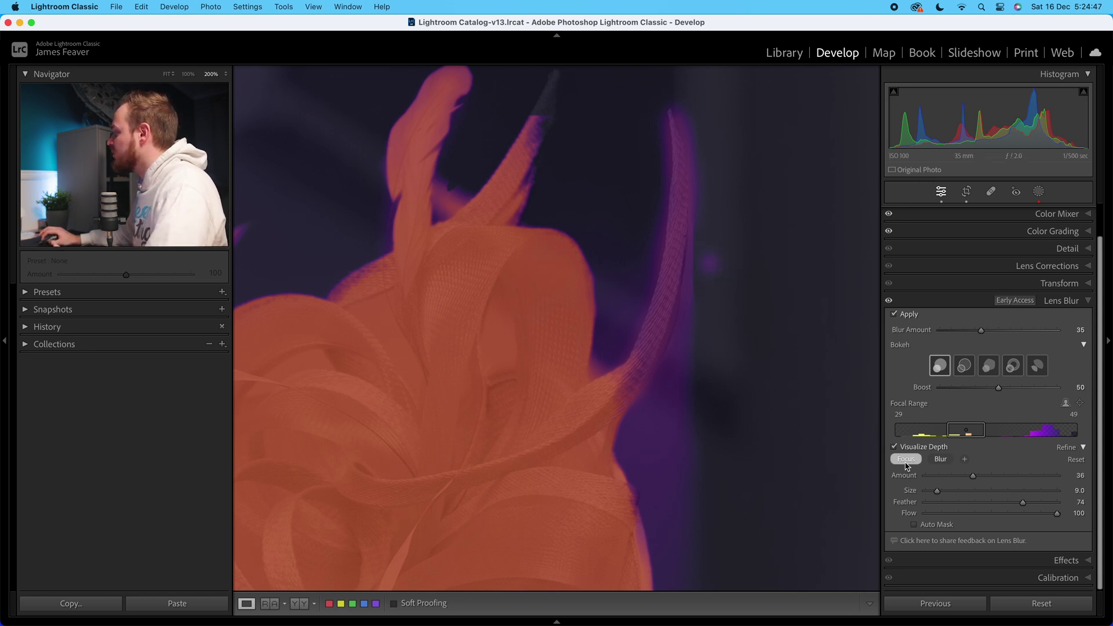
left_click(941, 461)
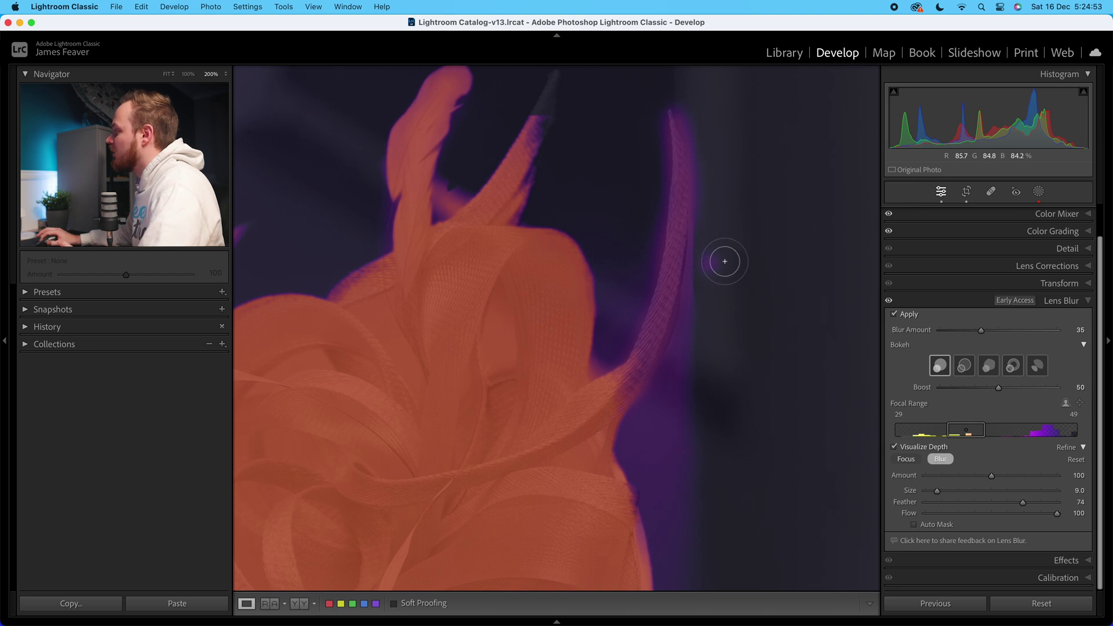
left_click(713, 261)
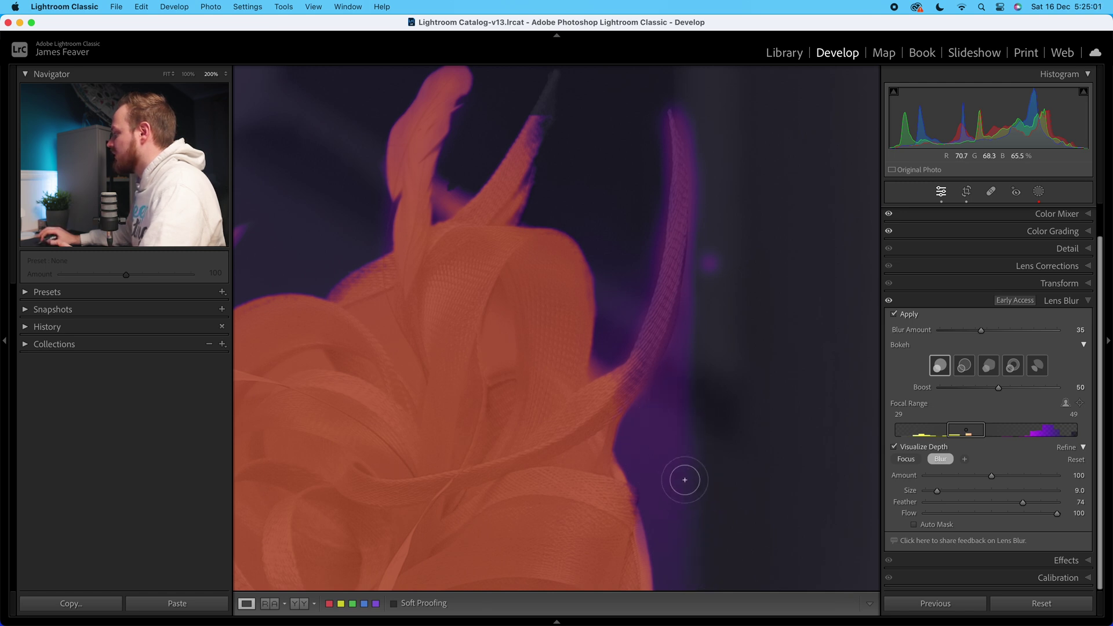
scroll(698, 455, "up", 3)
mouse_move(719, 307)
left_mouse_down()
mouse_move(697, 384)
mouse_move(661, 437)
left_mouse_up()
left_click(941, 459)
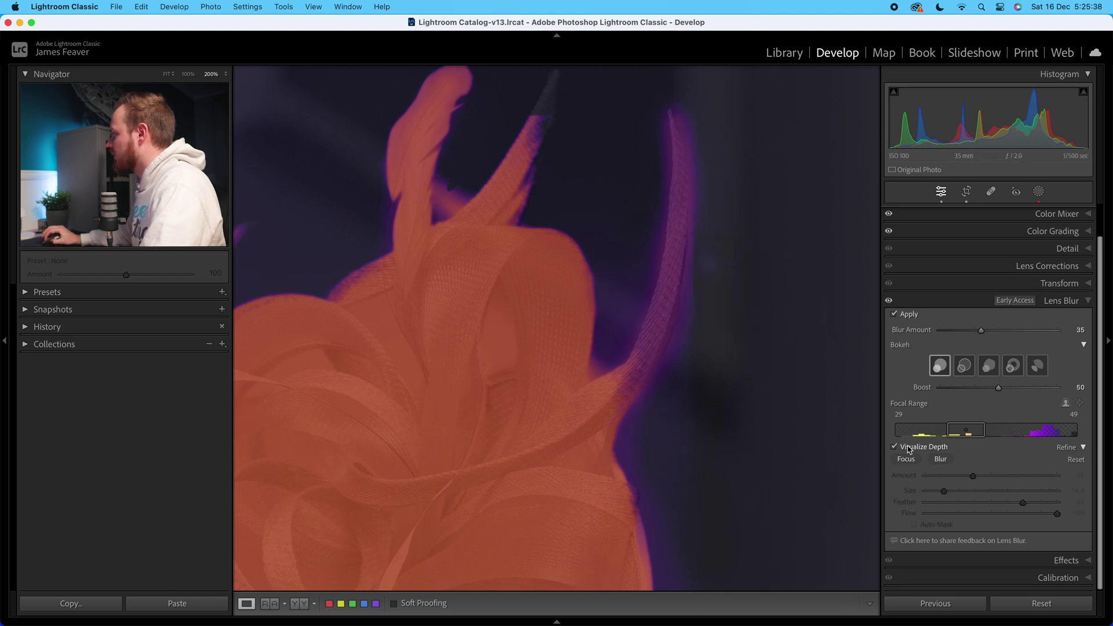
Paint the upper side feather on the hat's edge into focus using the Focus brush at Size 6.8, Feather 74 and Amount 71
left_click(666, 368)
left_click(482, 186)
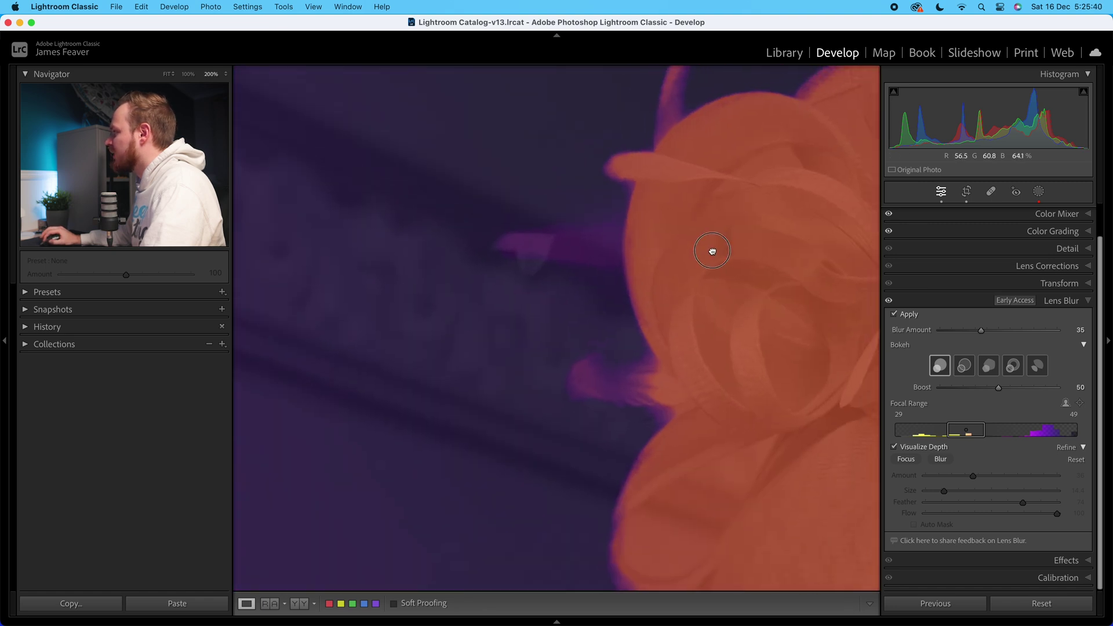
left_click_drag(617, 247, 583, 281)
left_click_drag(491, 274, 468, 280)
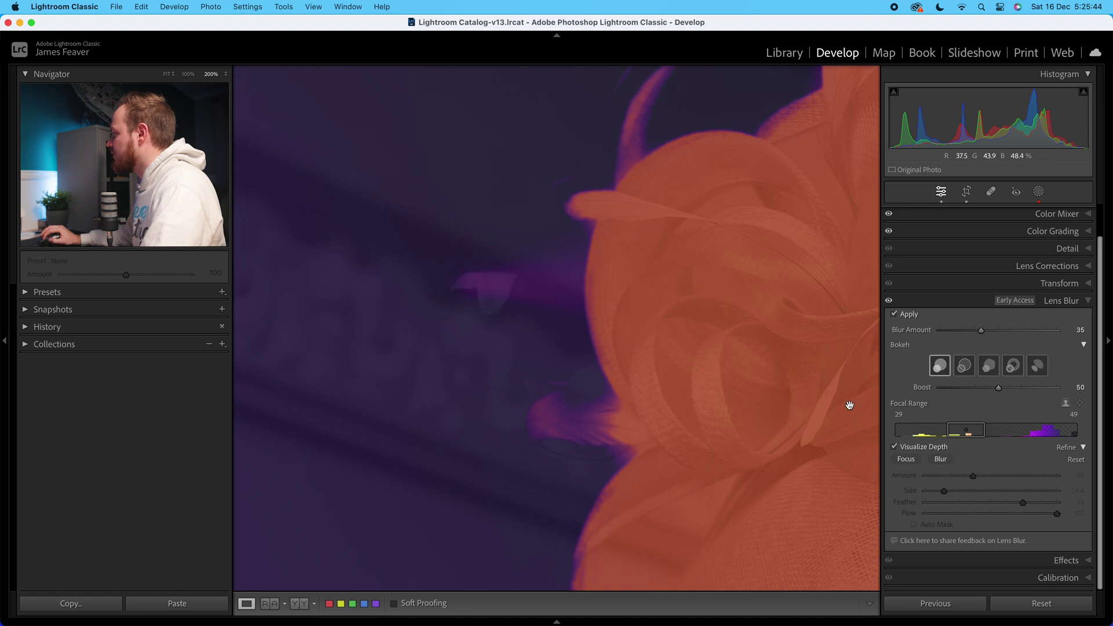
left_click(907, 459)
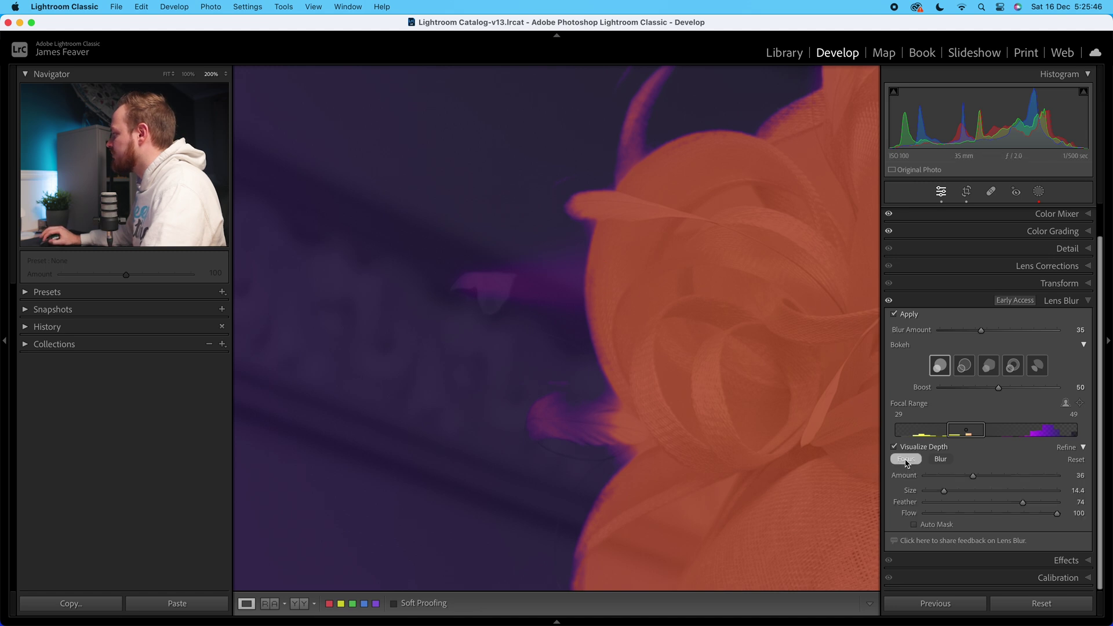
left_click_drag(943, 491, 934, 491)
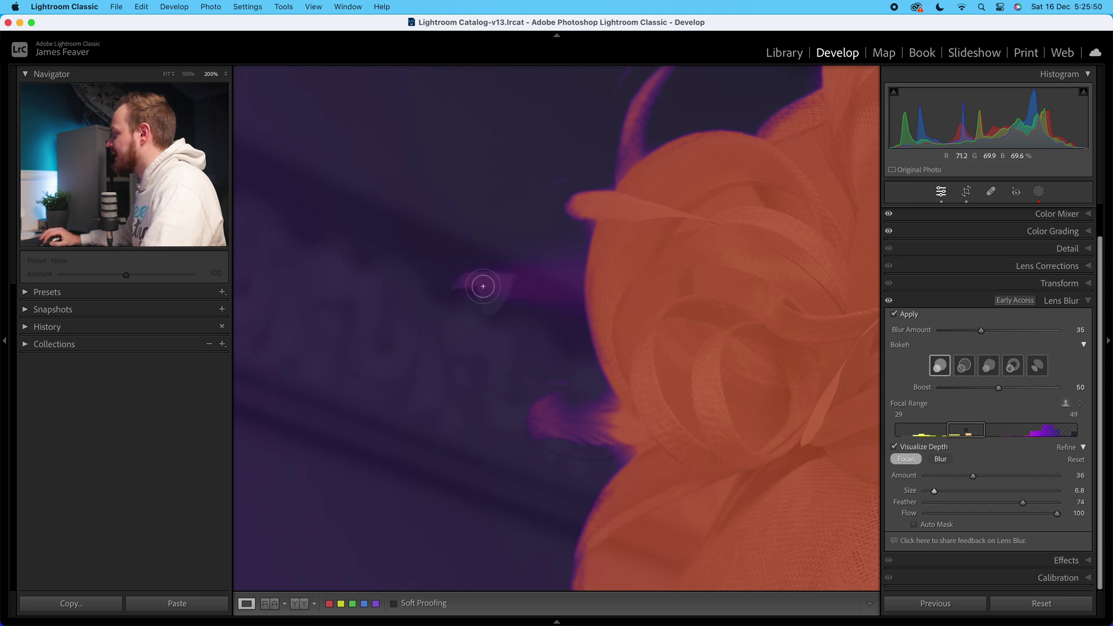
left_click_drag(601, 270, 525, 280)
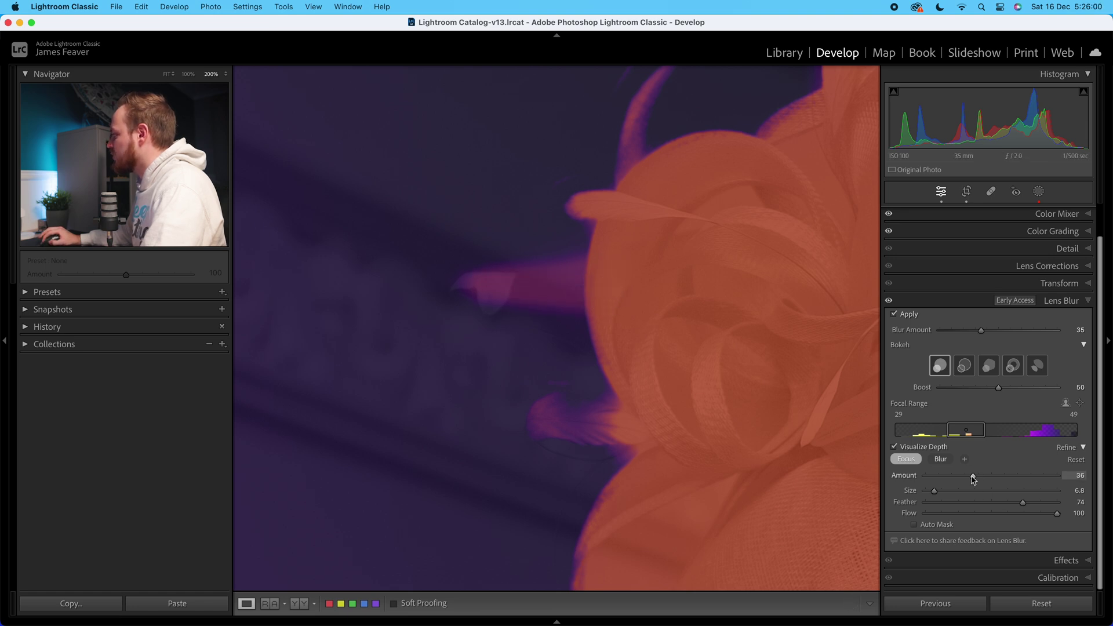
left_click_drag(1005, 476, 1019, 476)
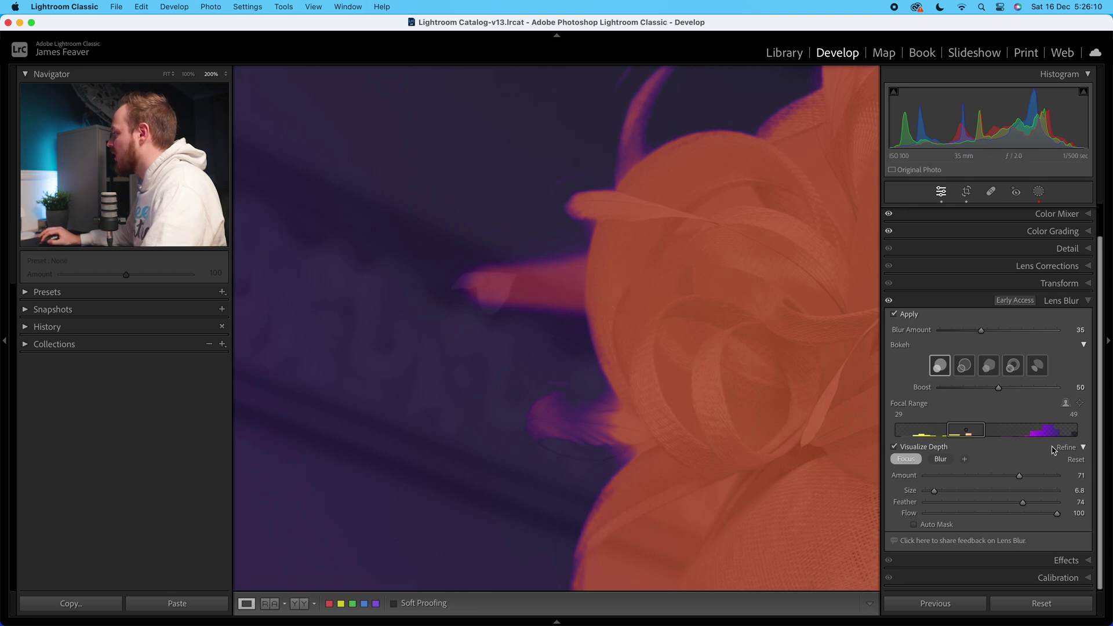
Set the Focus brush Amount to 75, paint the lower side feather into focus at Size 7, and close the brush
left_click_drag(1019, 476, 1027, 476)
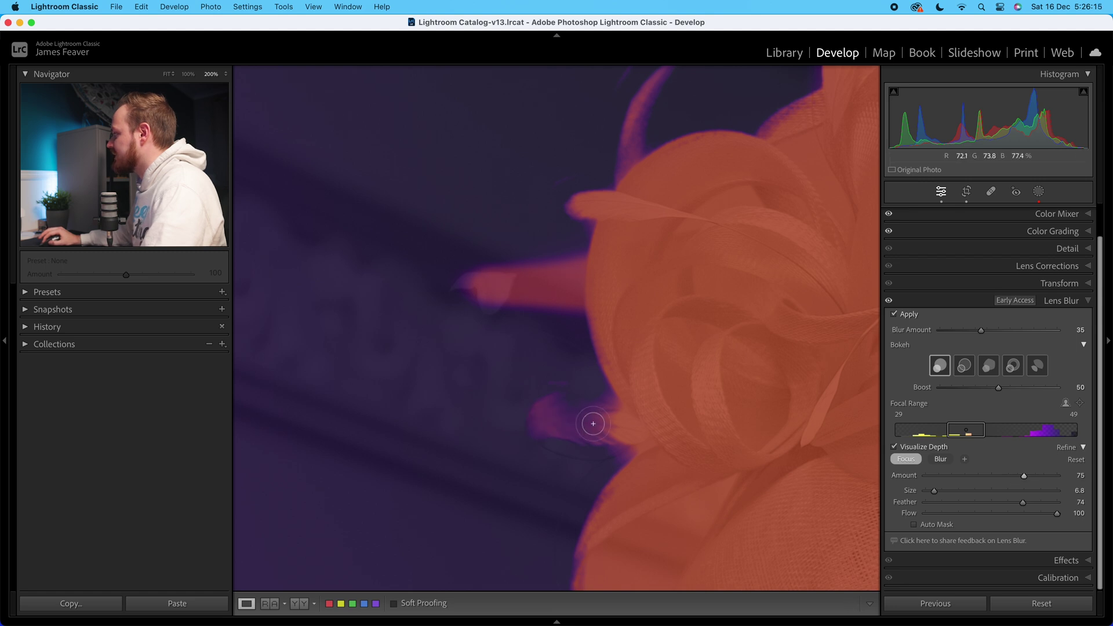
mouse_move(648, 428)
left_mouse_down()
mouse_move(576, 423)
mouse_move(614, 423)
left_mouse_up()
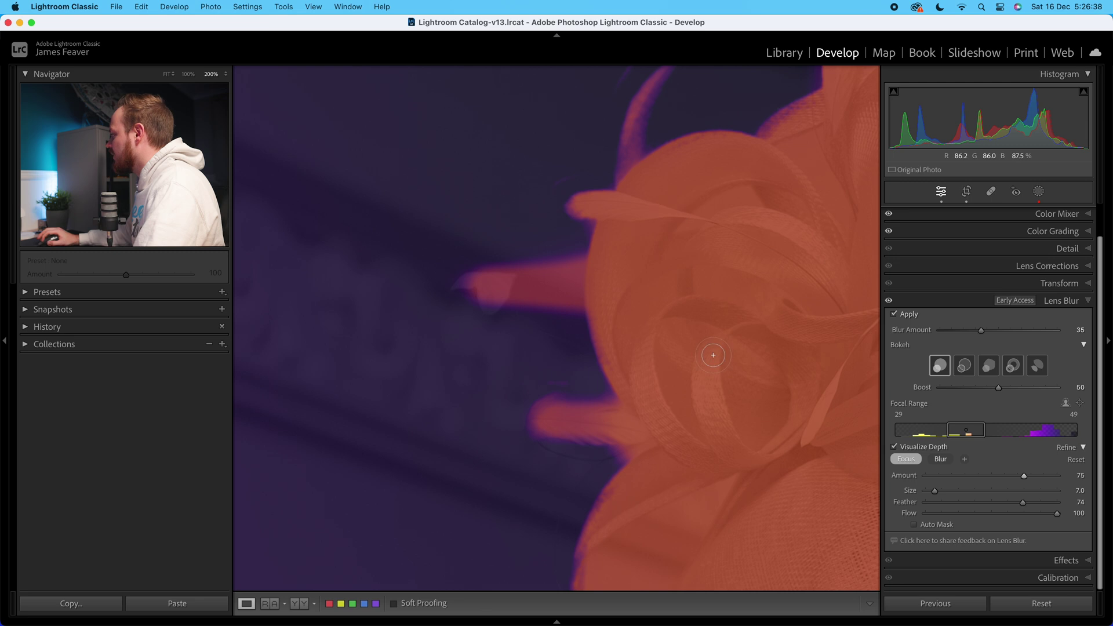
left_click(907, 459)
left_click(707, 372)
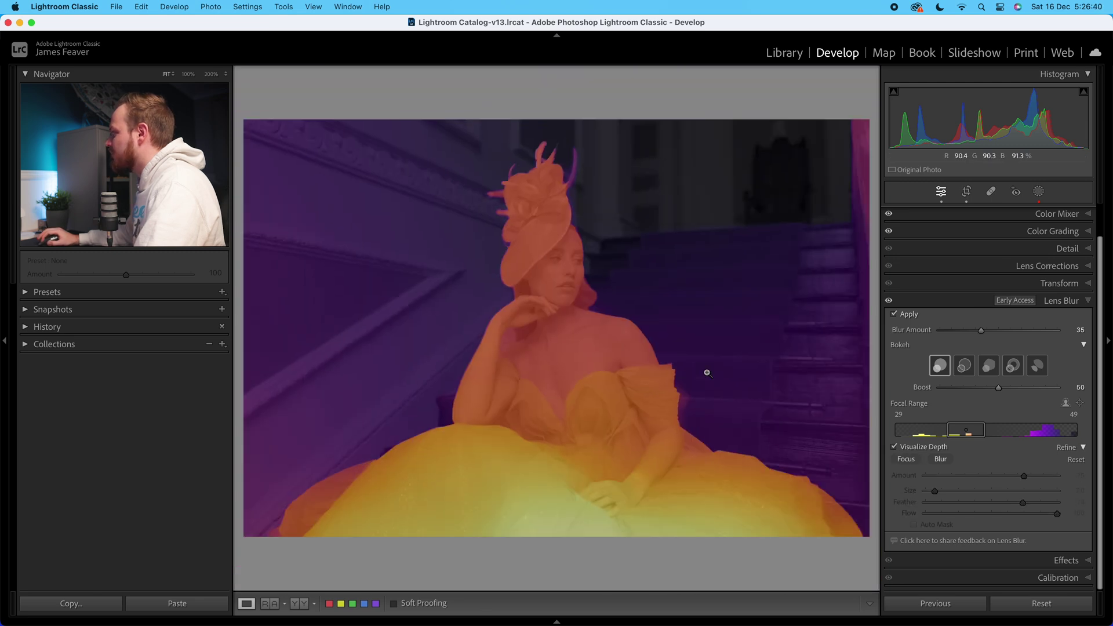
Inspect the depth mask along the face, hair and raised arm at 200% magnification
left_click(548, 234)
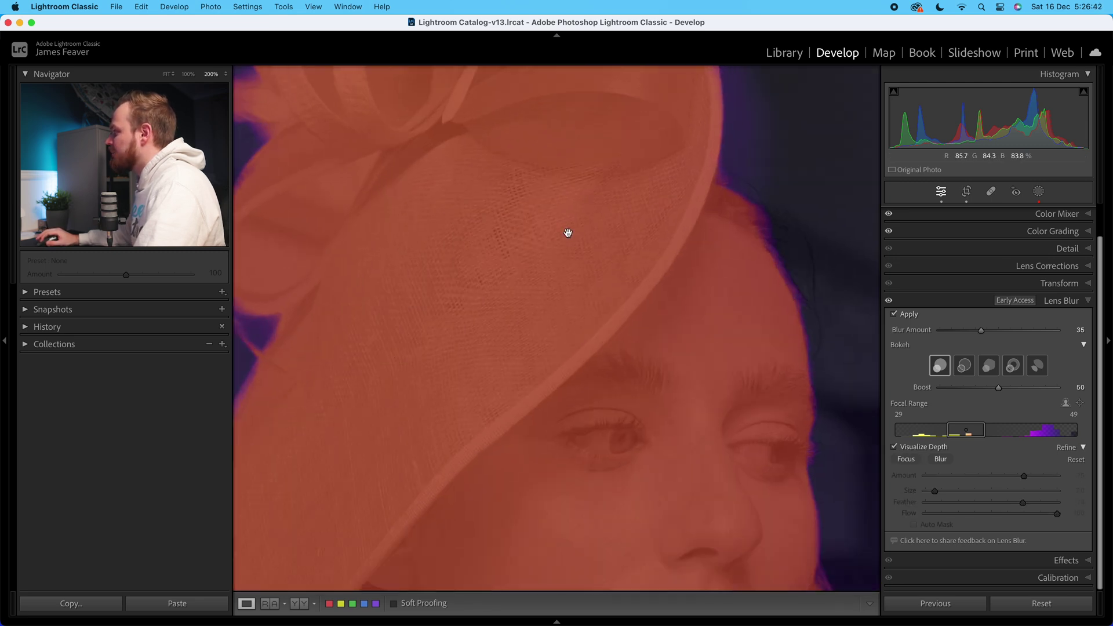
left_click_drag(566, 232, 596, 211)
scroll(628, 318, "down", 5)
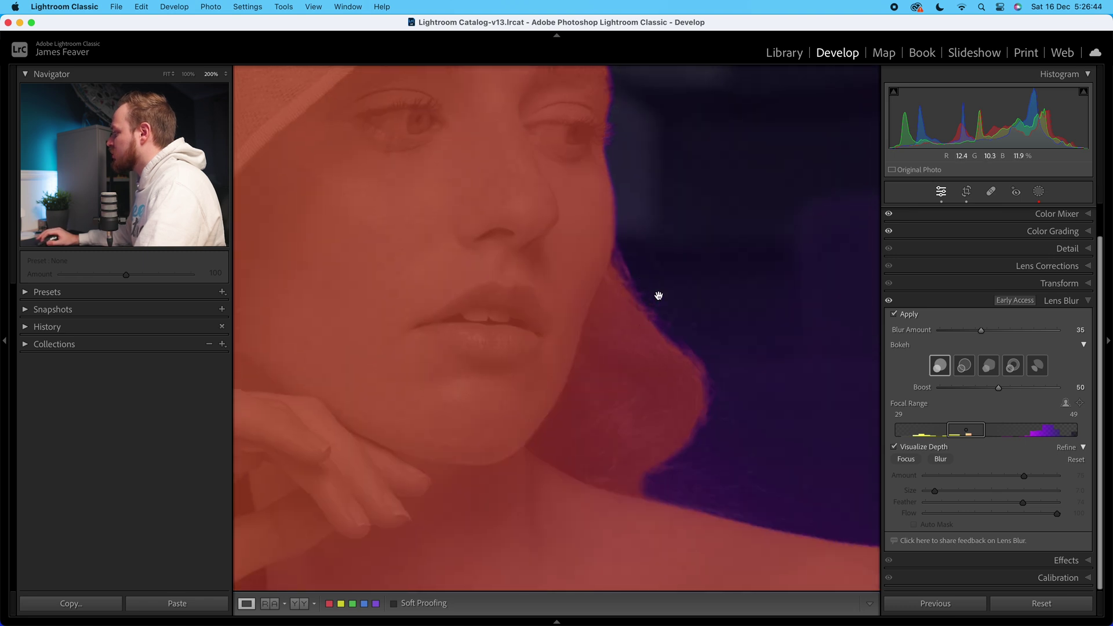
left_click(688, 428)
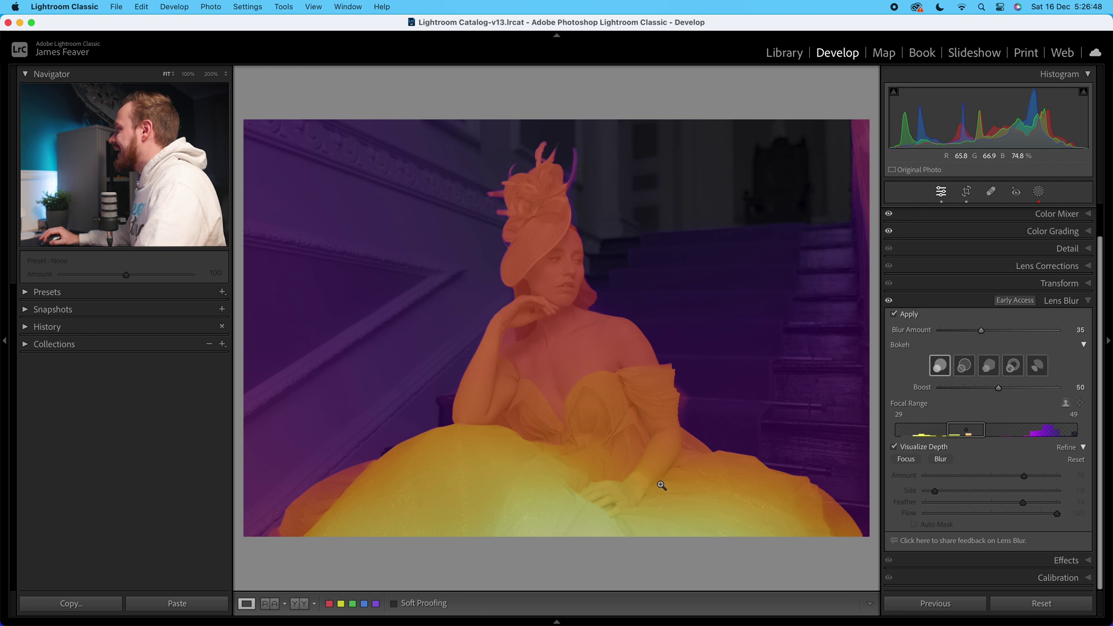
left_click(512, 336)
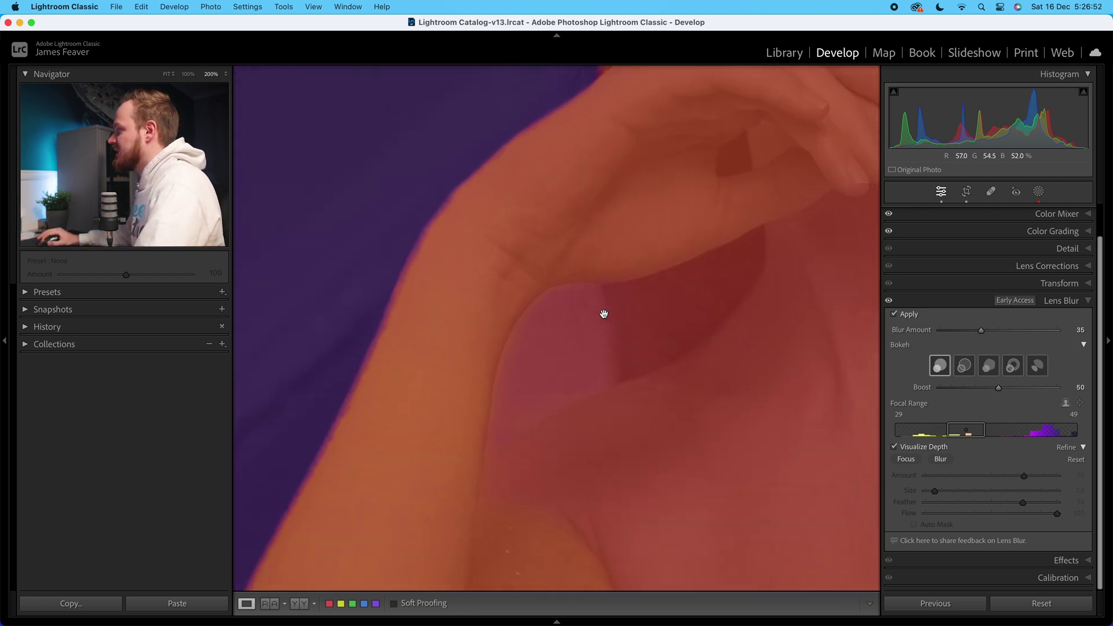
left_click(505, 373)
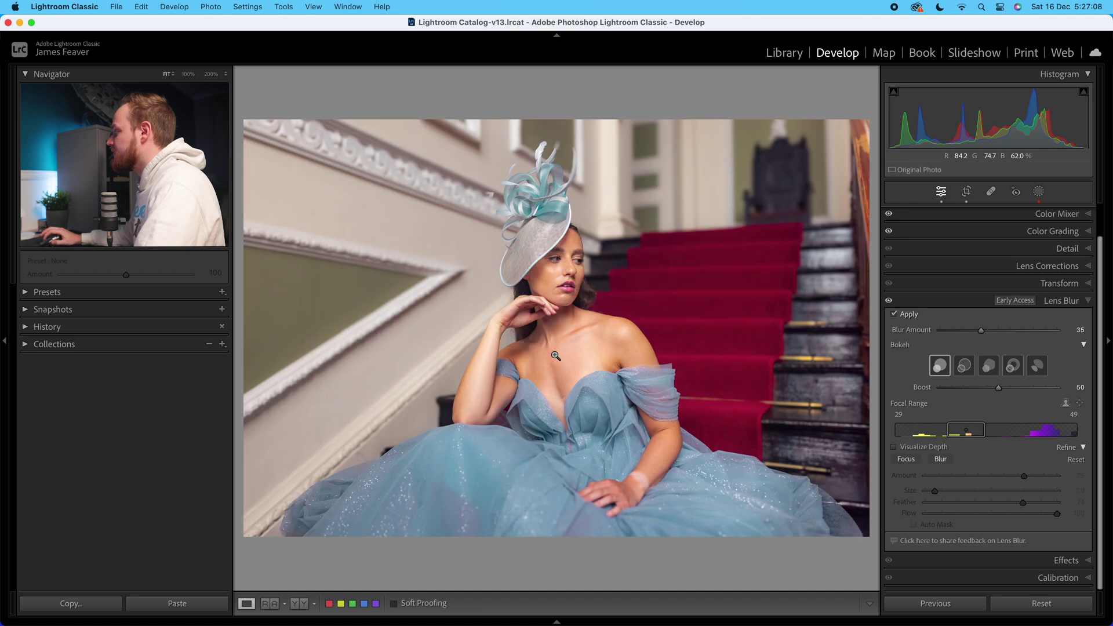
Inspect the blurred result around the hat, its feathers and the hairline at 200% magnification with the depth overlay off
left_click(578, 232)
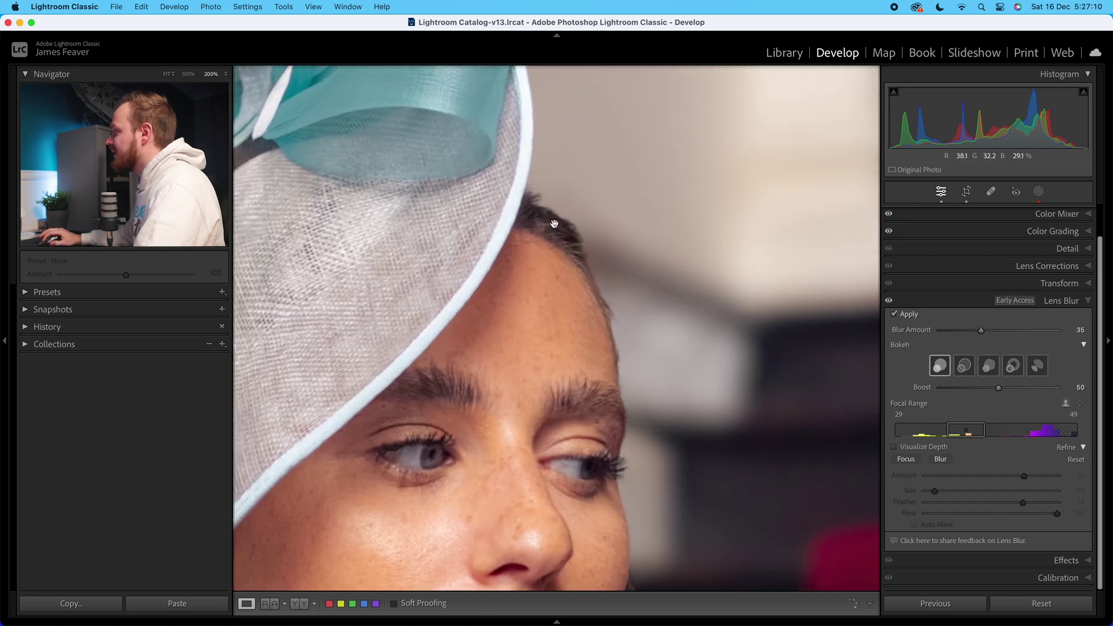
scroll(613, 396, "up", 5)
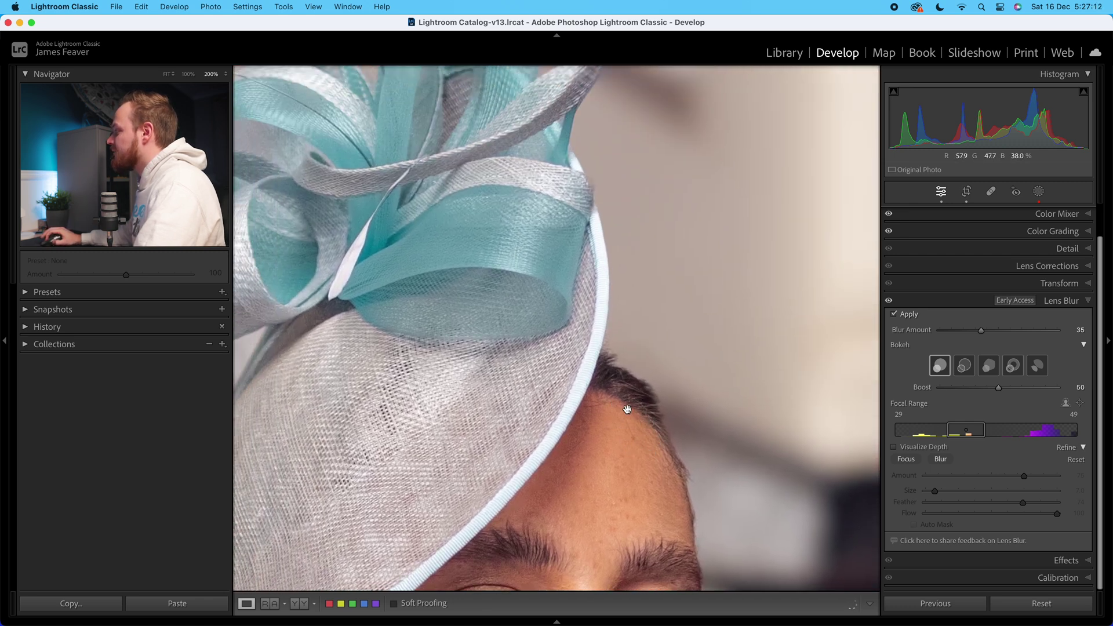
left_click_drag(589, 198, 625, 448)
left_click_drag(655, 303, 627, 350)
left_click(632, 389)
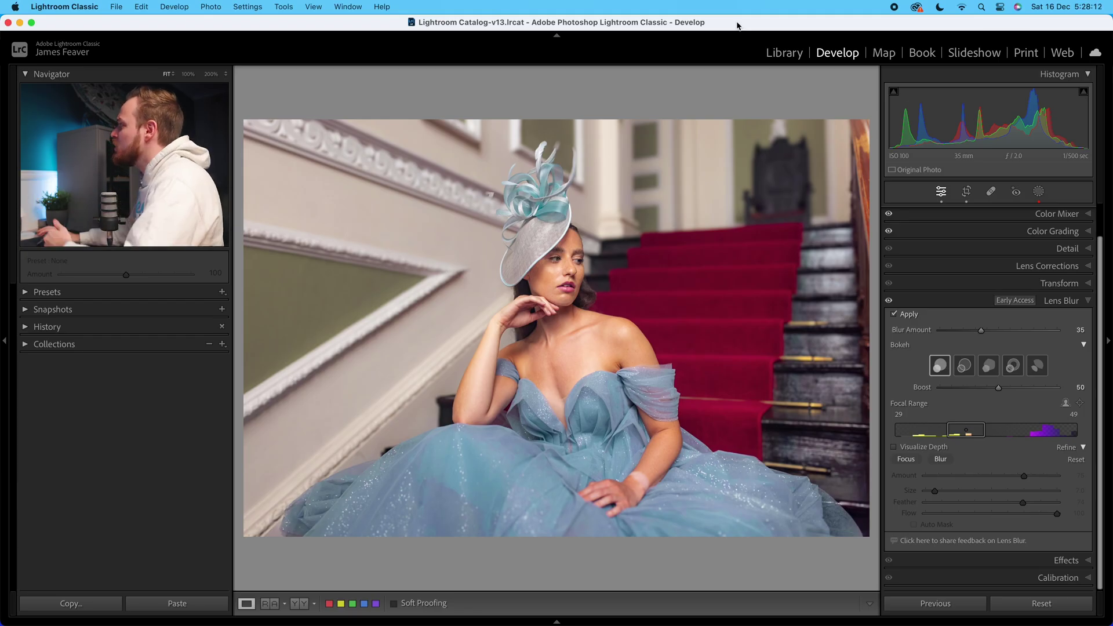
Switch to the night cityscape photo and apply Lens Blur with depth visualized
key("Right")
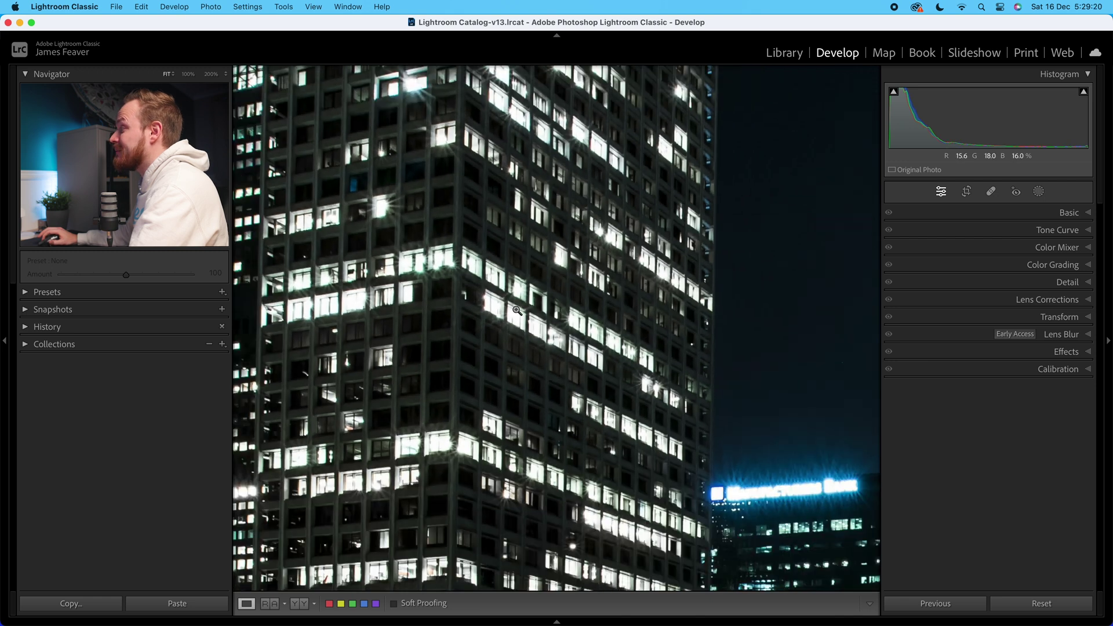
left_click(617, 254)
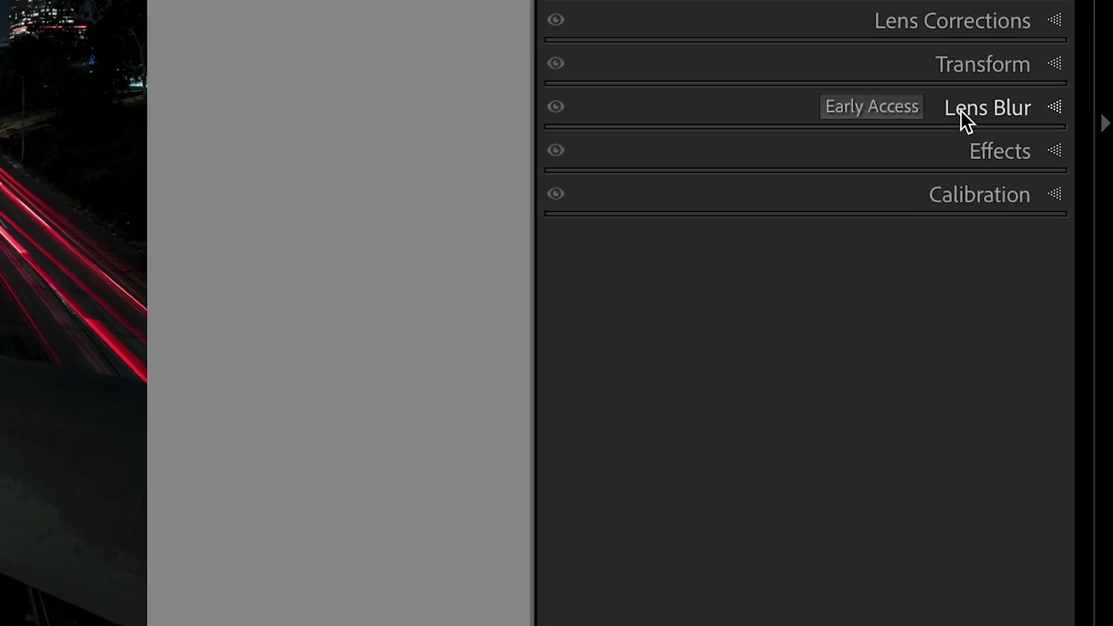
left_click(962, 110)
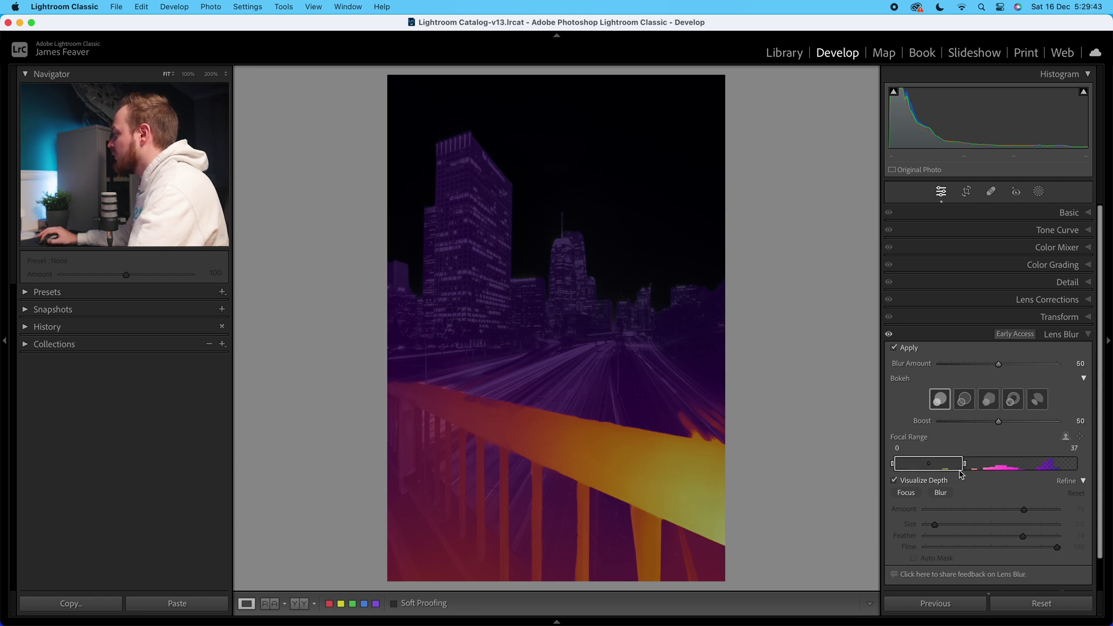
Try a focal range of 7–32, then pick the bridge railing as the focus point for a range of 27–47
left_click_drag(966, 465, 940, 469)
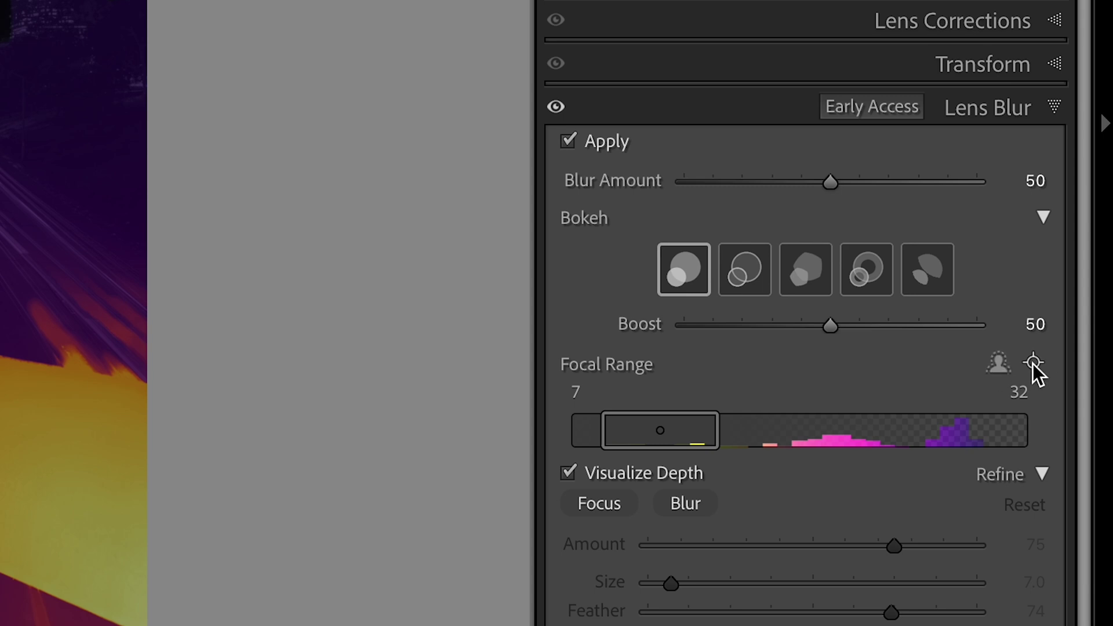
left_click(1033, 364)
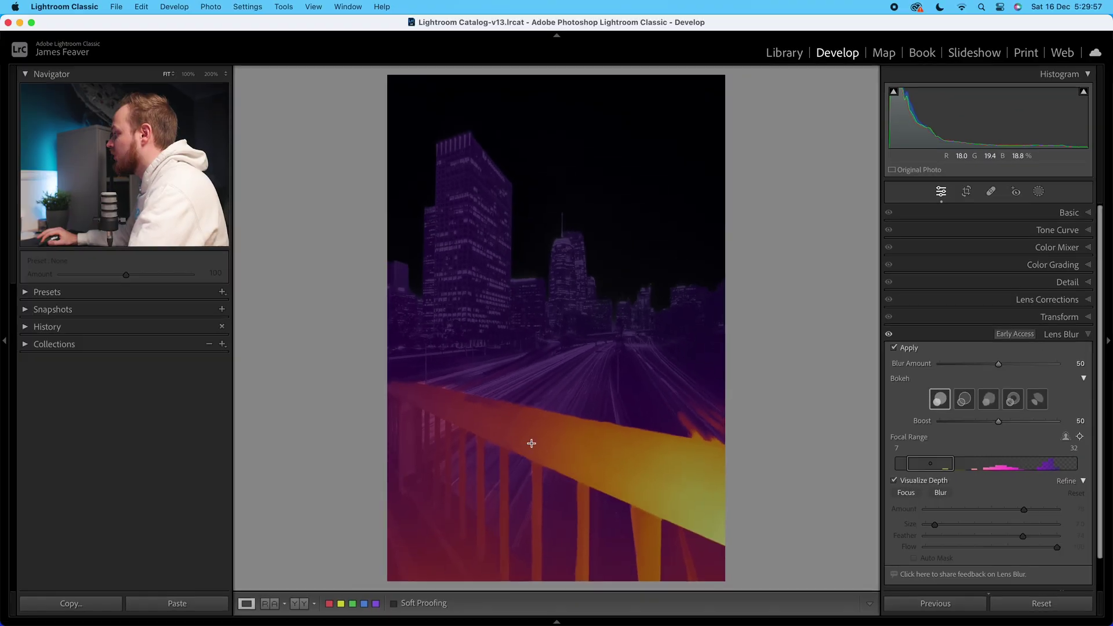
left_click(530, 436)
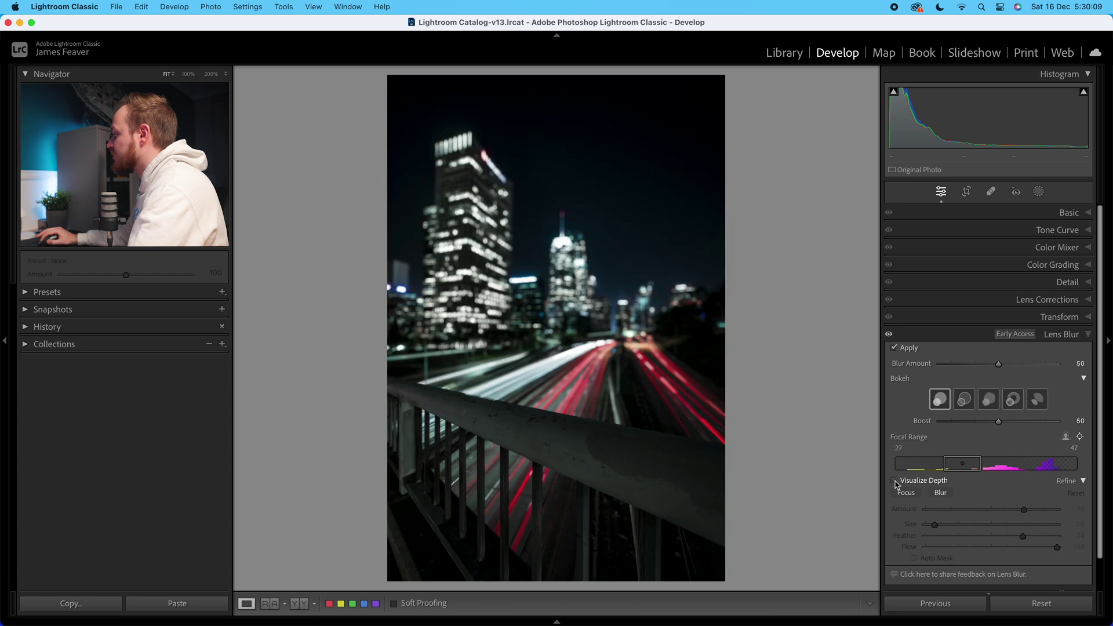
Inspect the circular bokeh on the tall tower's lit windows at 200% magnification with the depth overlay off
left_click(459, 232)
left_click_drag(460, 231, 544, 320)
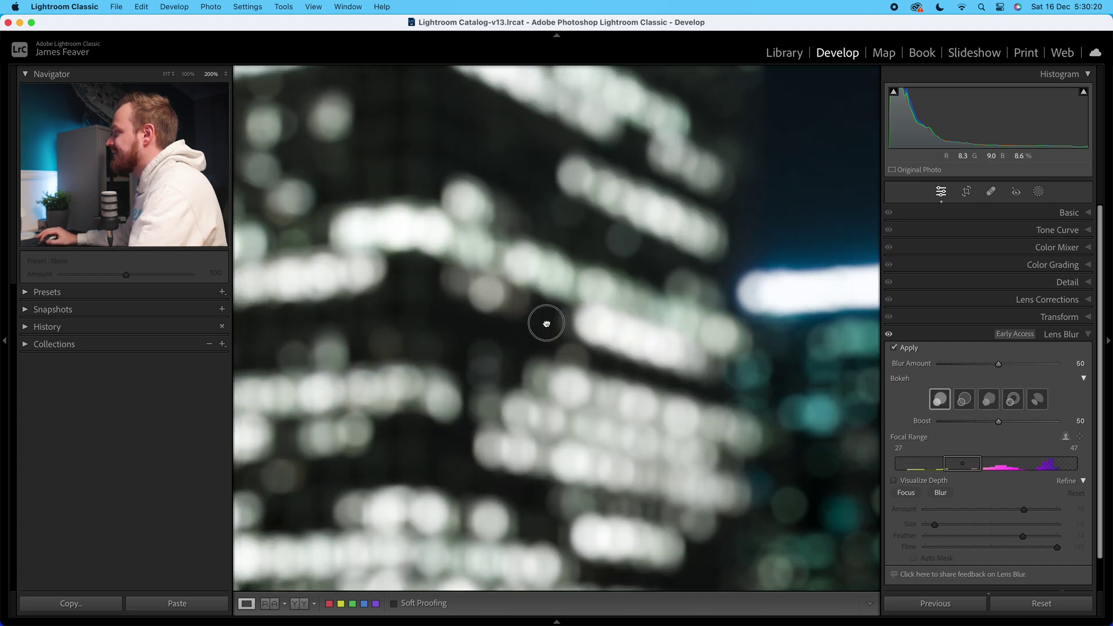
left_click_drag(489, 281, 510, 330)
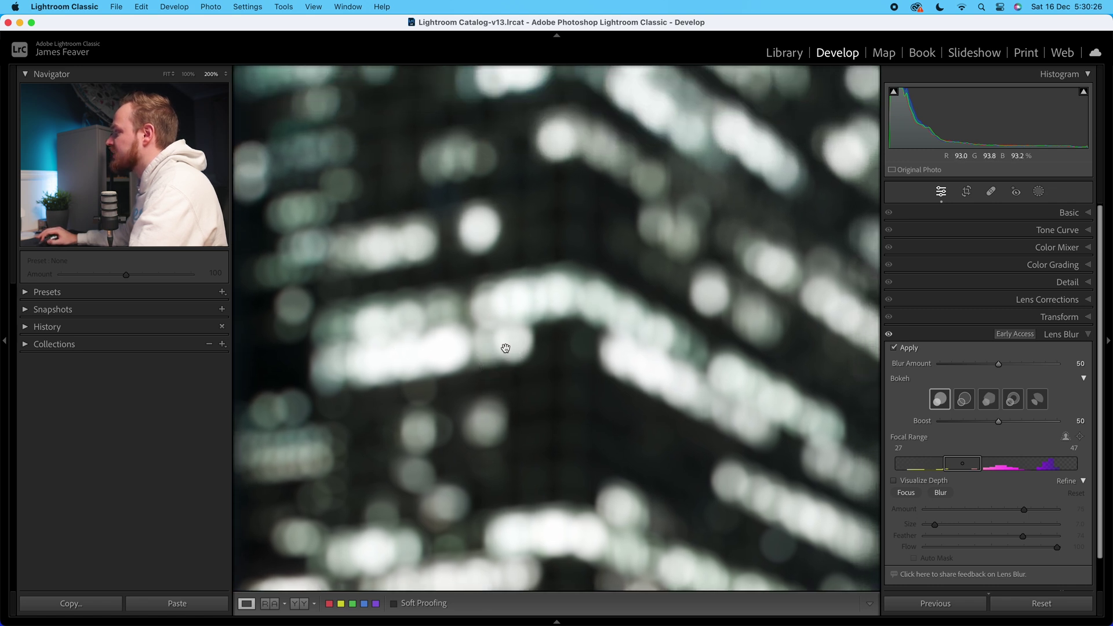
left_click(522, 218)
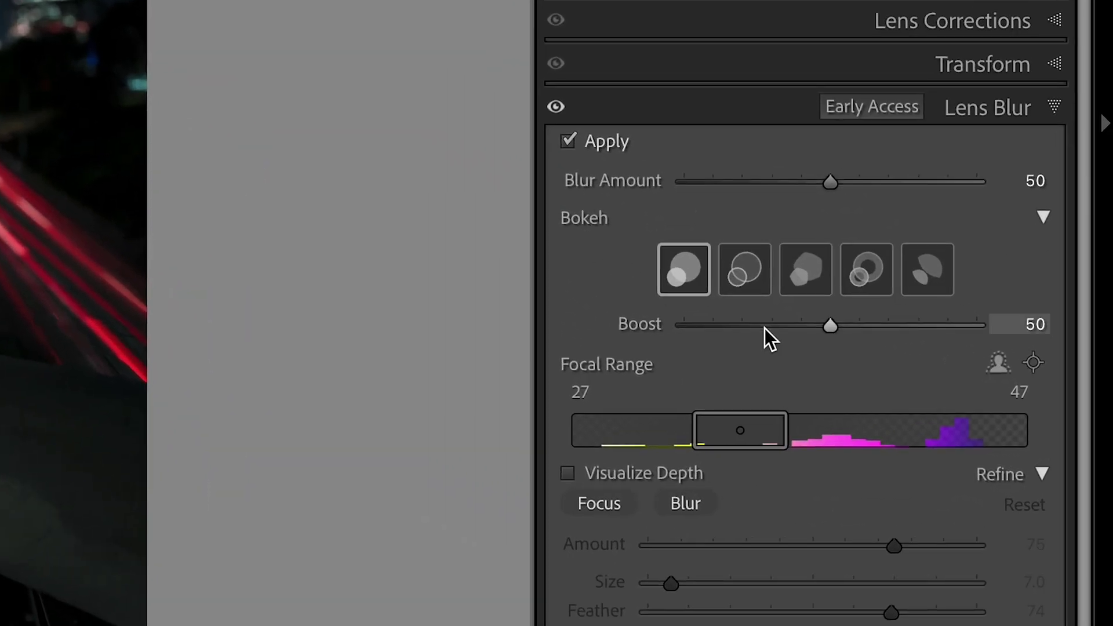
Try the second bokeh shape, the outlined bubble, and inspect its effect on the tower's window lights at 200% magnification
left_click(754, 282)
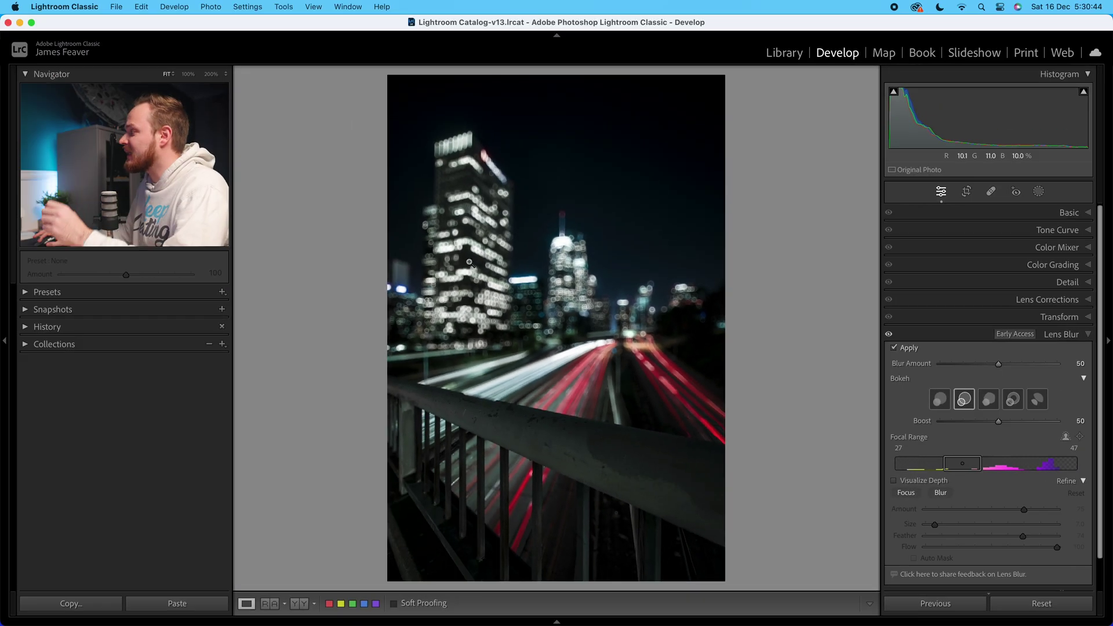
left_click(400, 221)
left_click_drag(400, 220, 492, 261)
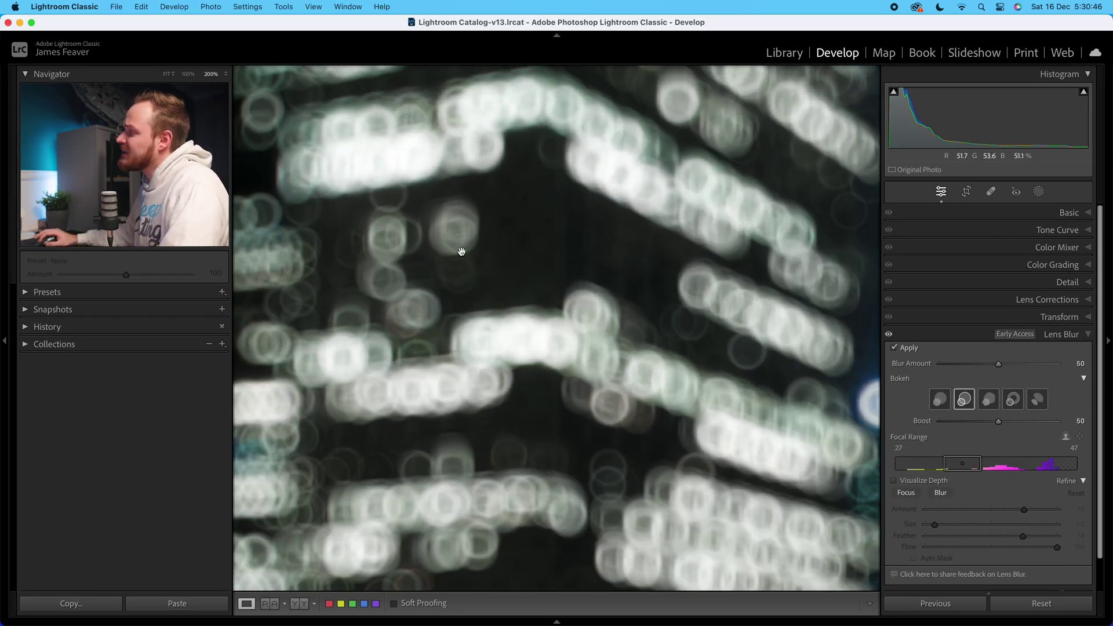
left_click_drag(444, 231, 492, 285)
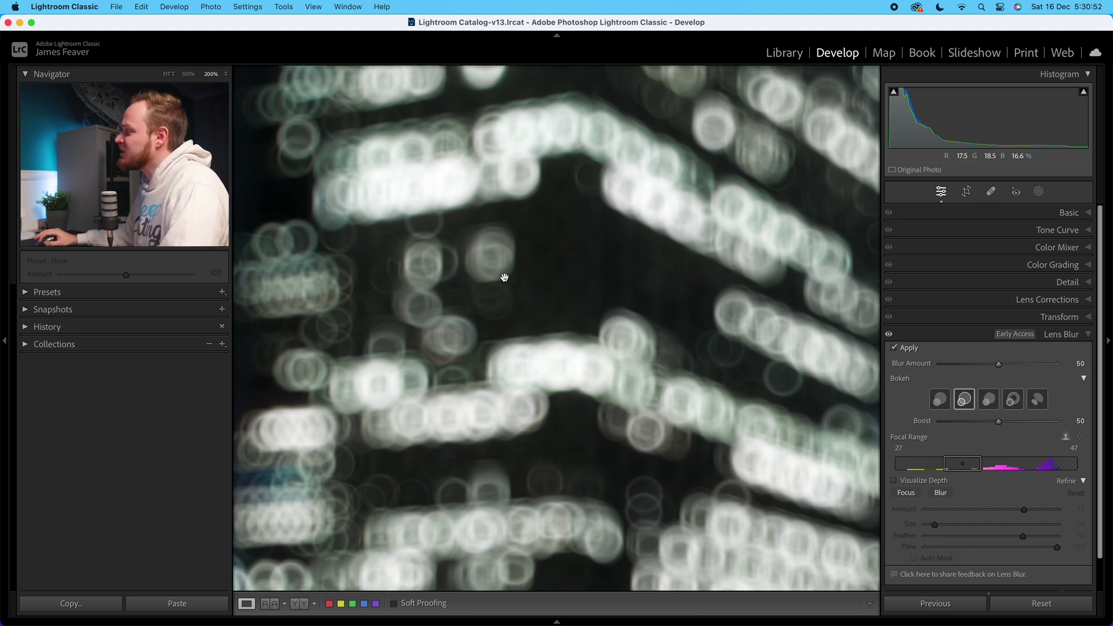
left_click_drag(548, 303, 590, 331)
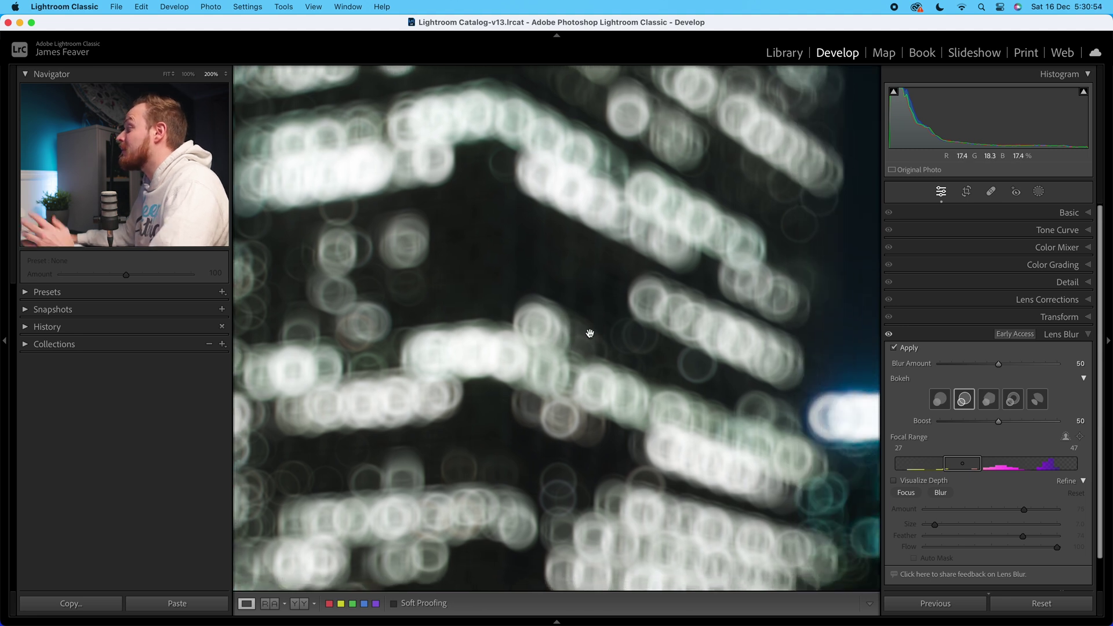
left_click(592, 334)
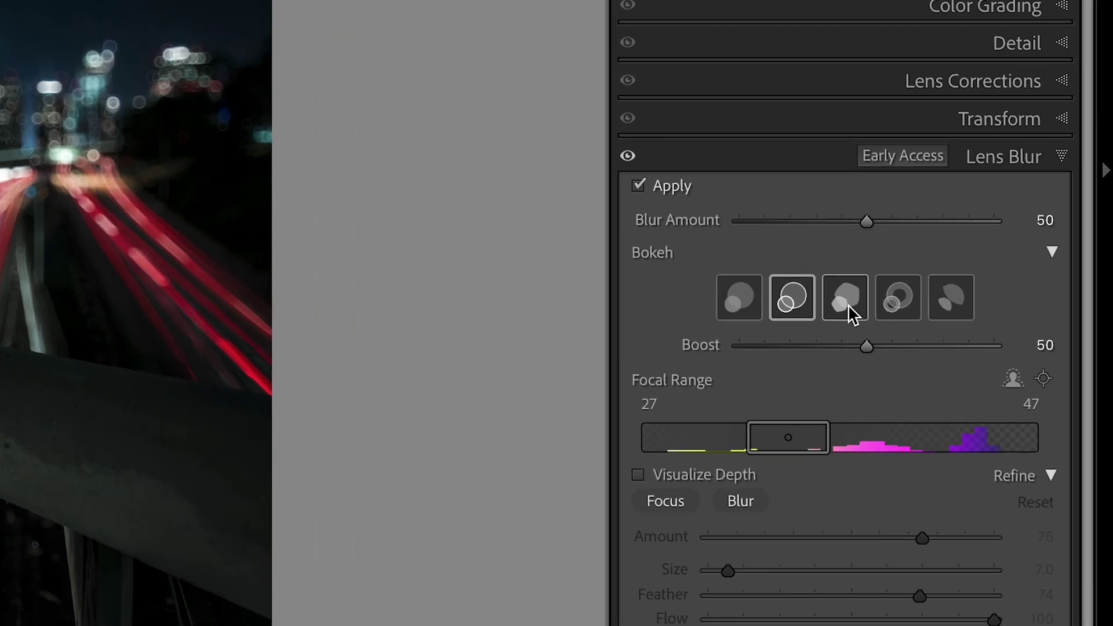
Select the third, polygonal bokeh shape and inspect the tower's window lights at 200% magnification
left_click(989, 399)
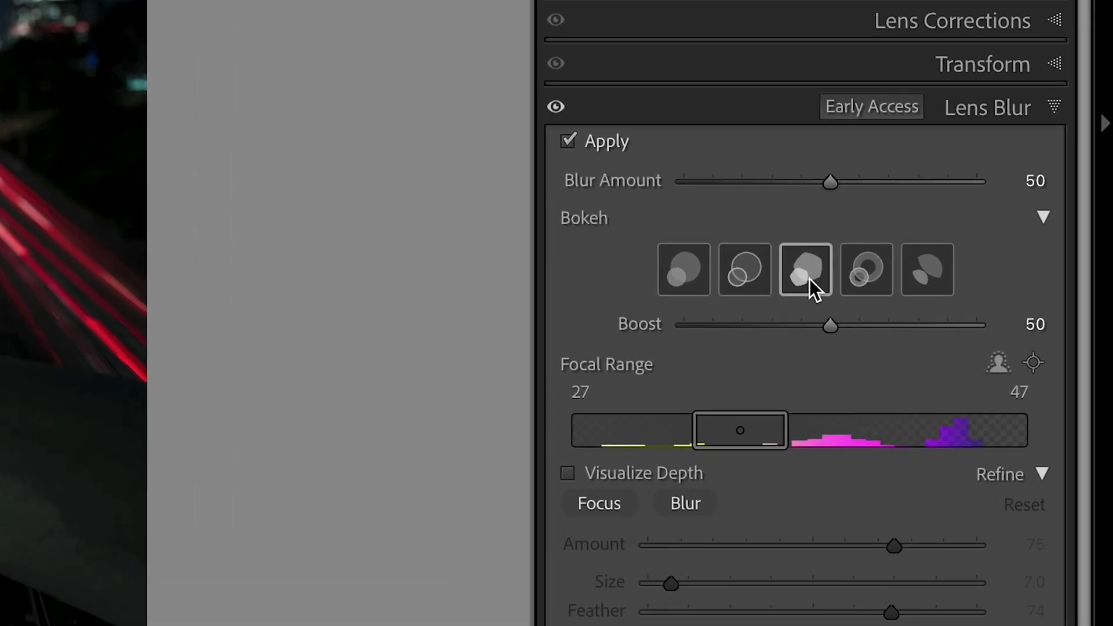
left_click(30, 194)
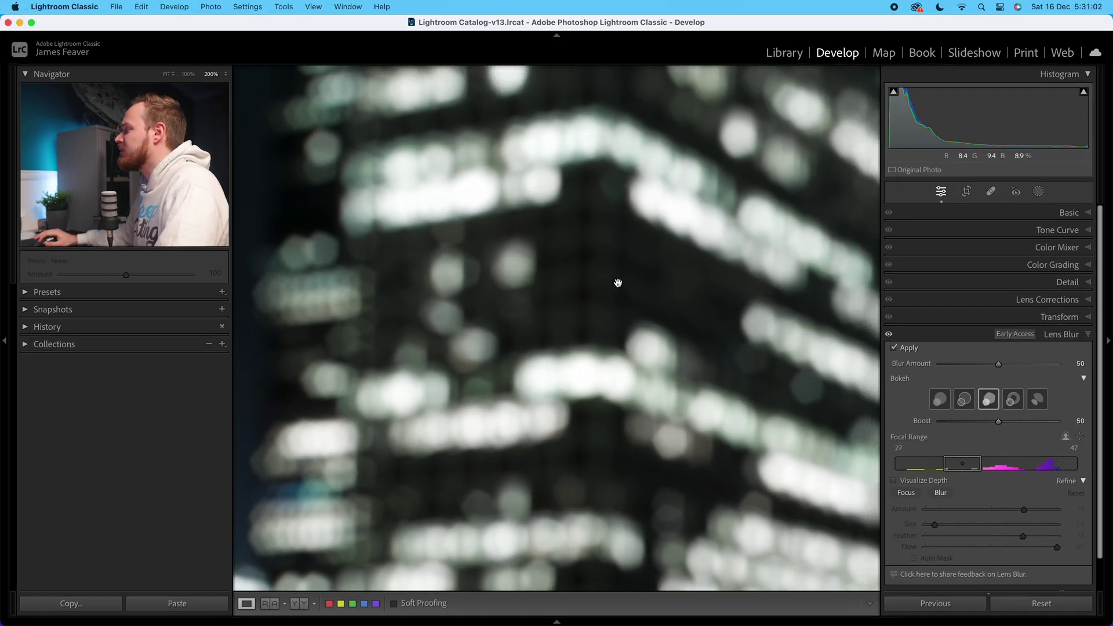
left_click_drag(618, 283, 572, 302)
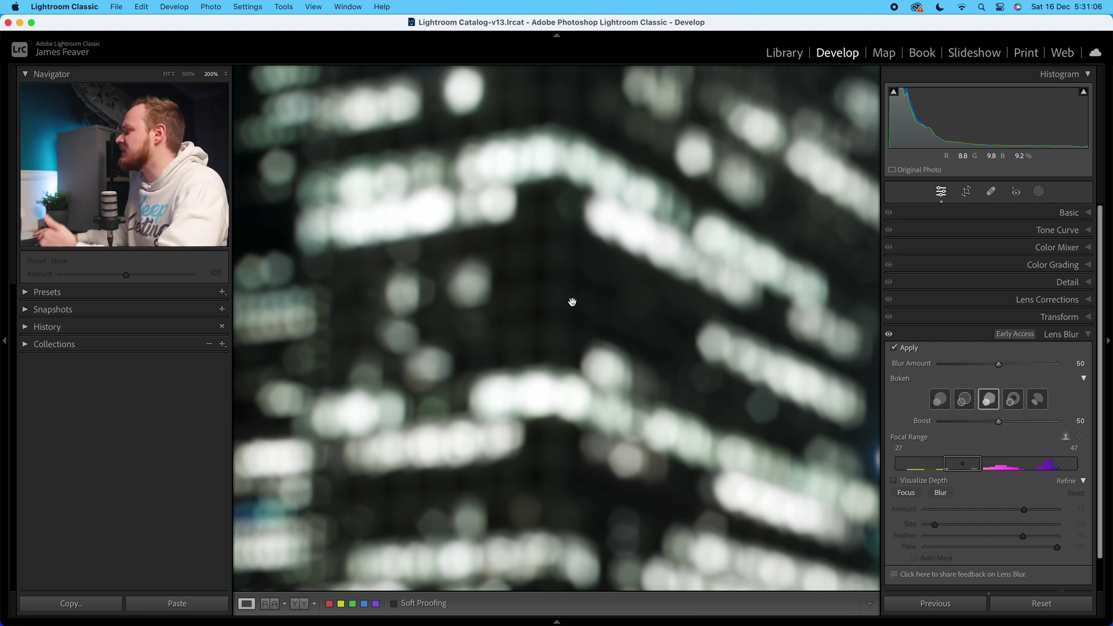
left_click(622, 290)
left_click_drag(622, 290, 620, 331)
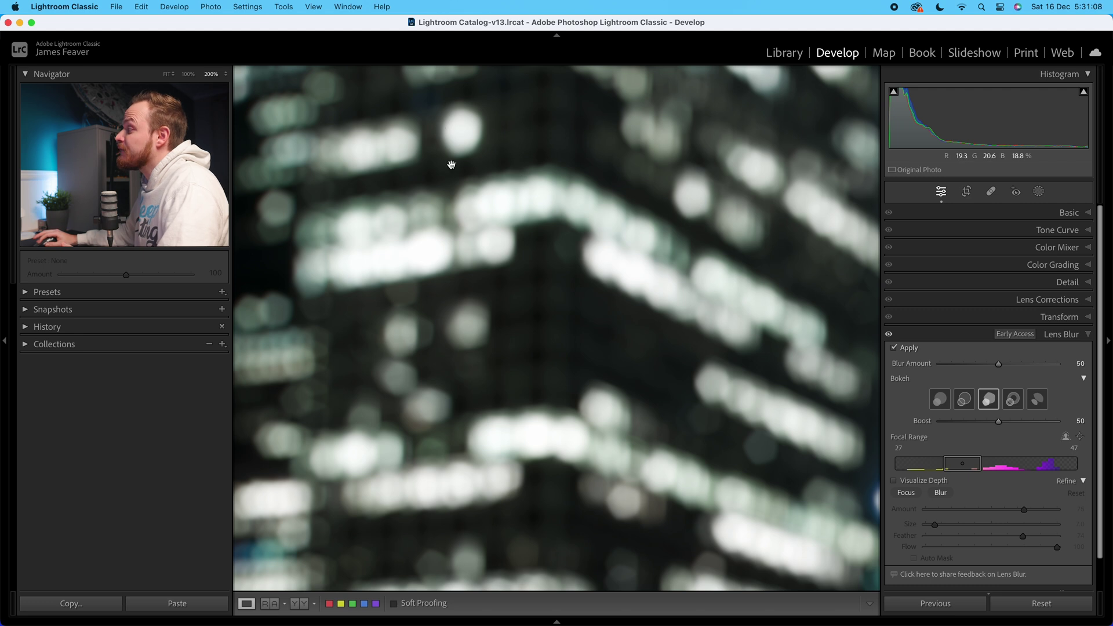
Try the fourth, ring-shaped bokeh and inspect its effect on the tall tower's window lights at 200% magnification
left_click_drag(510, 342, 529, 325)
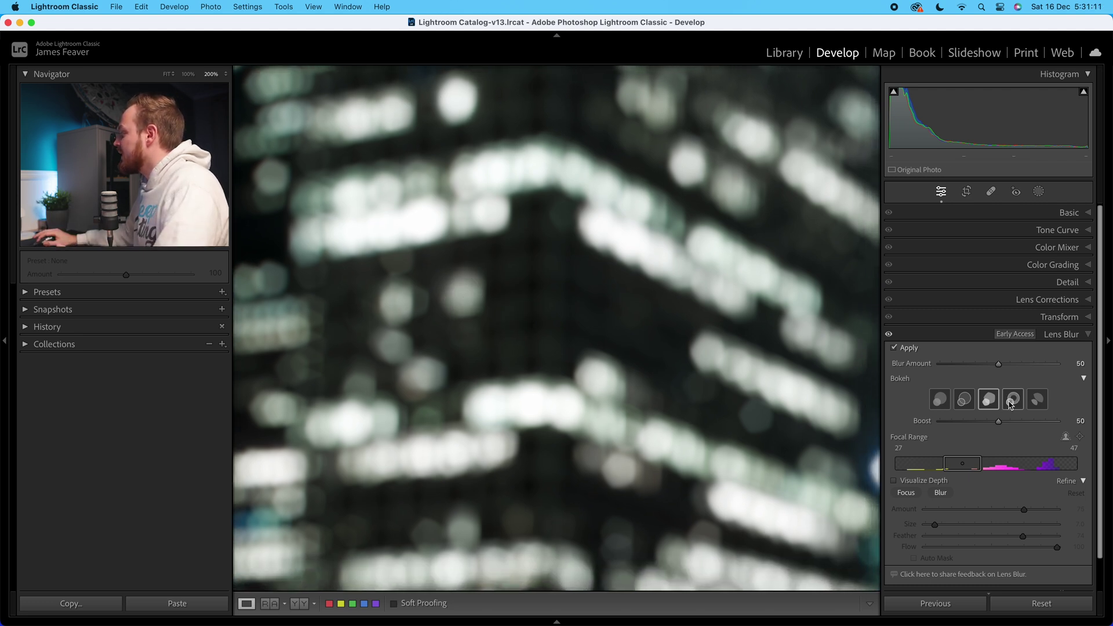
left_click(1013, 399)
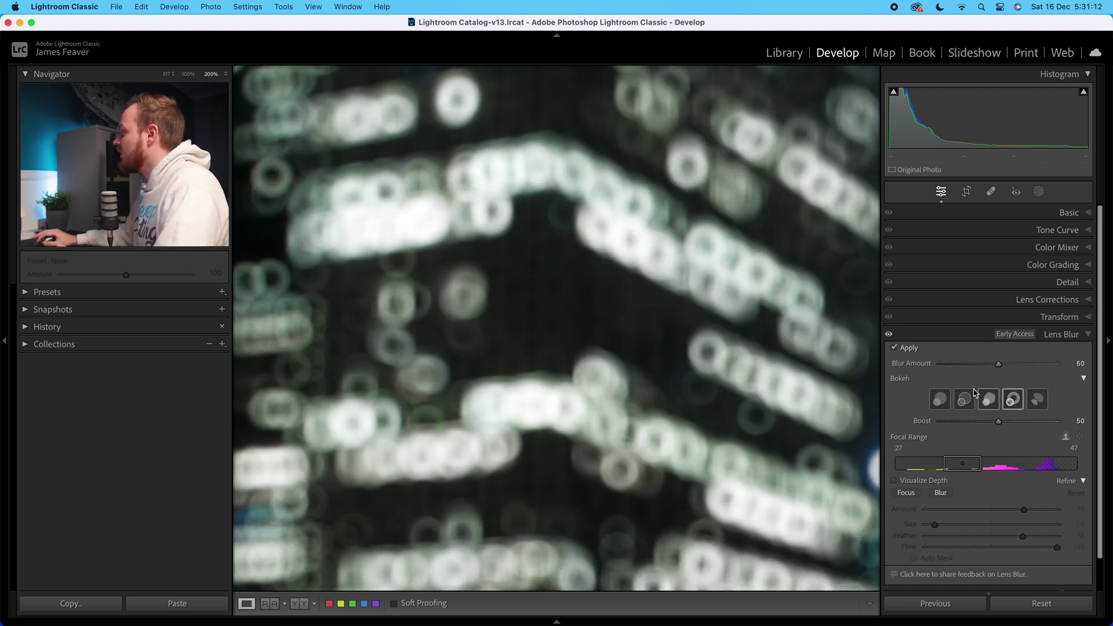
left_click(580, 281)
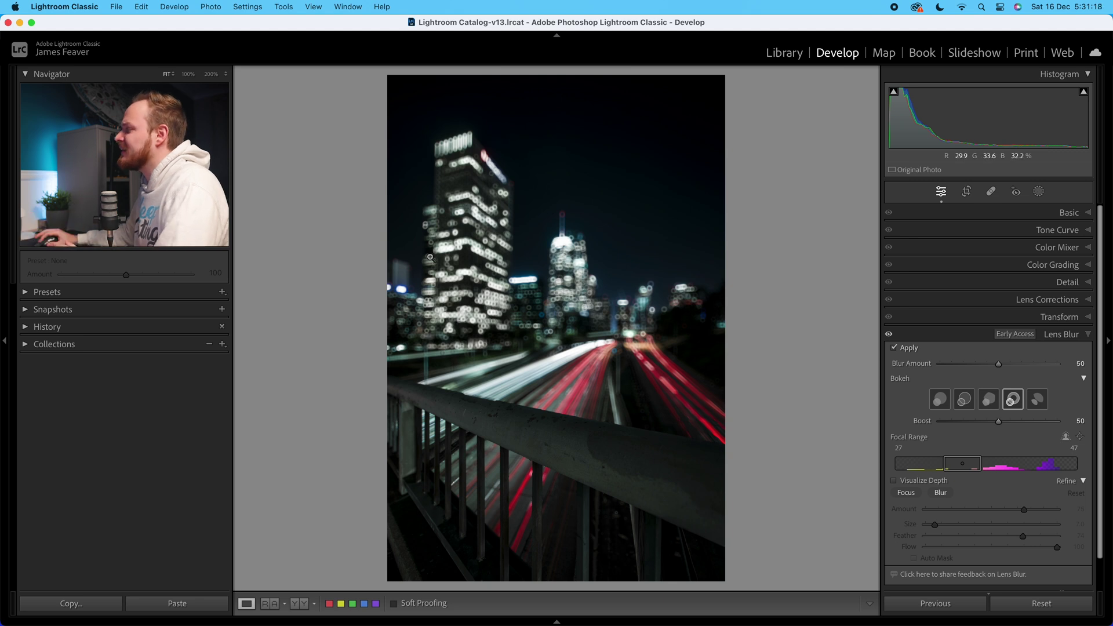
left_click(476, 259)
left_click_drag(449, 333, 552, 323)
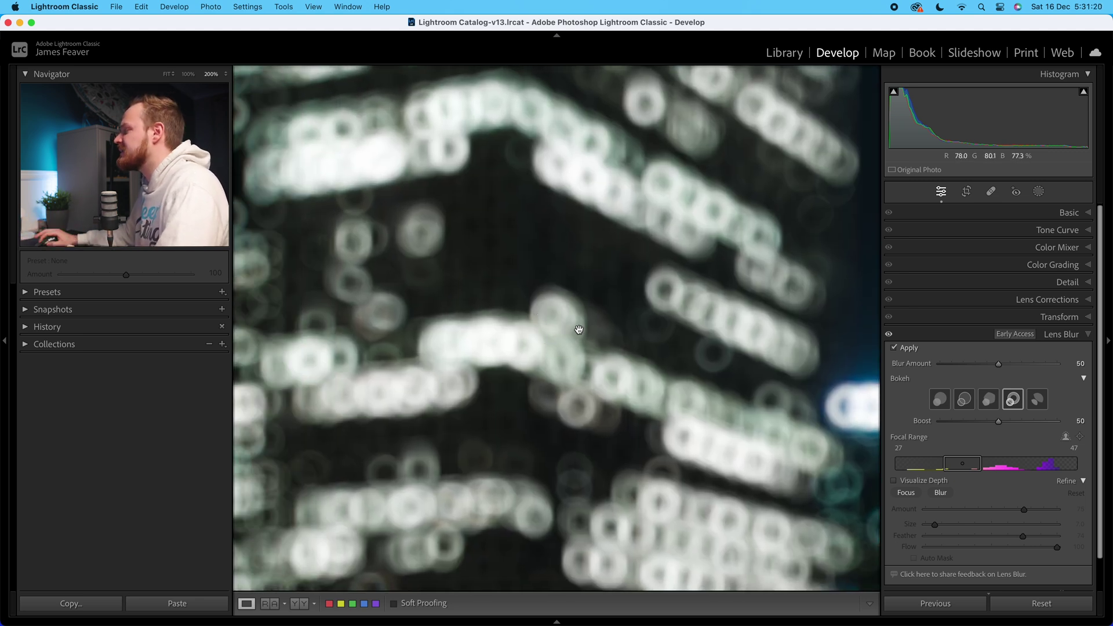
Try the fifth bokeh shape, the cat-eye, and inspect the tower's window lights at 200% magnification before returning to the full view
left_click(1037, 398)
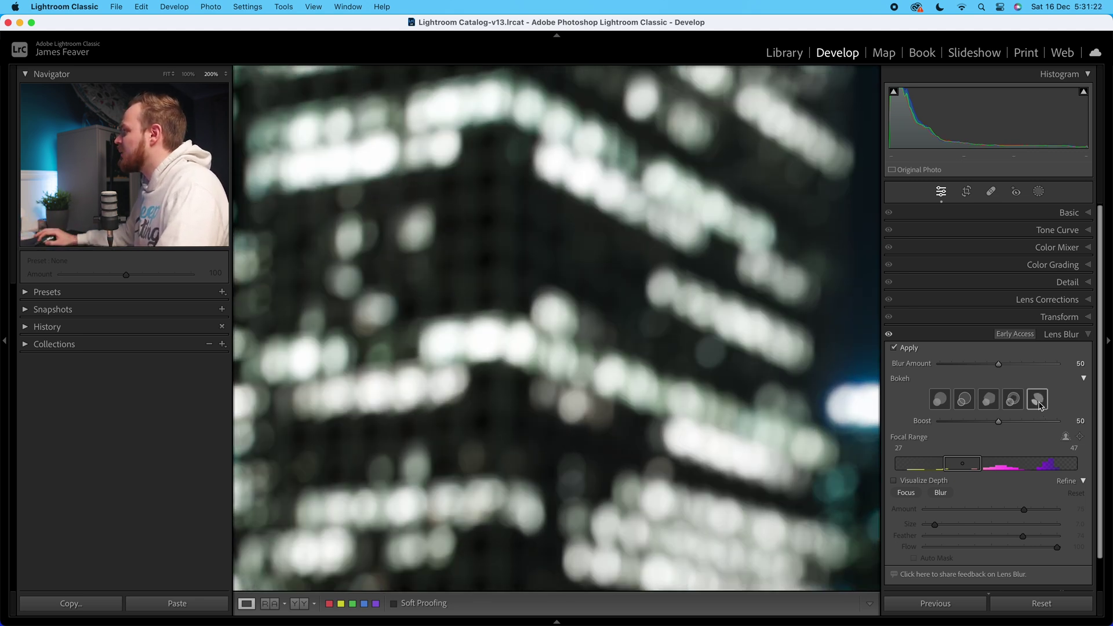
left_click_drag(521, 240, 622, 374)
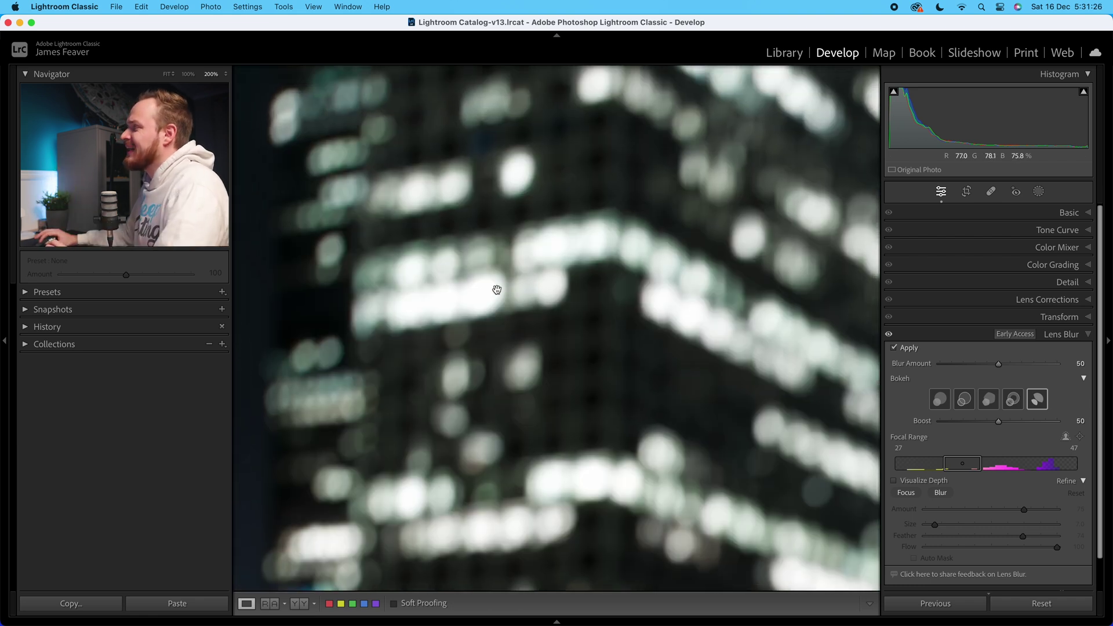
left_click_drag(495, 288, 527, 346)
left_click(528, 338)
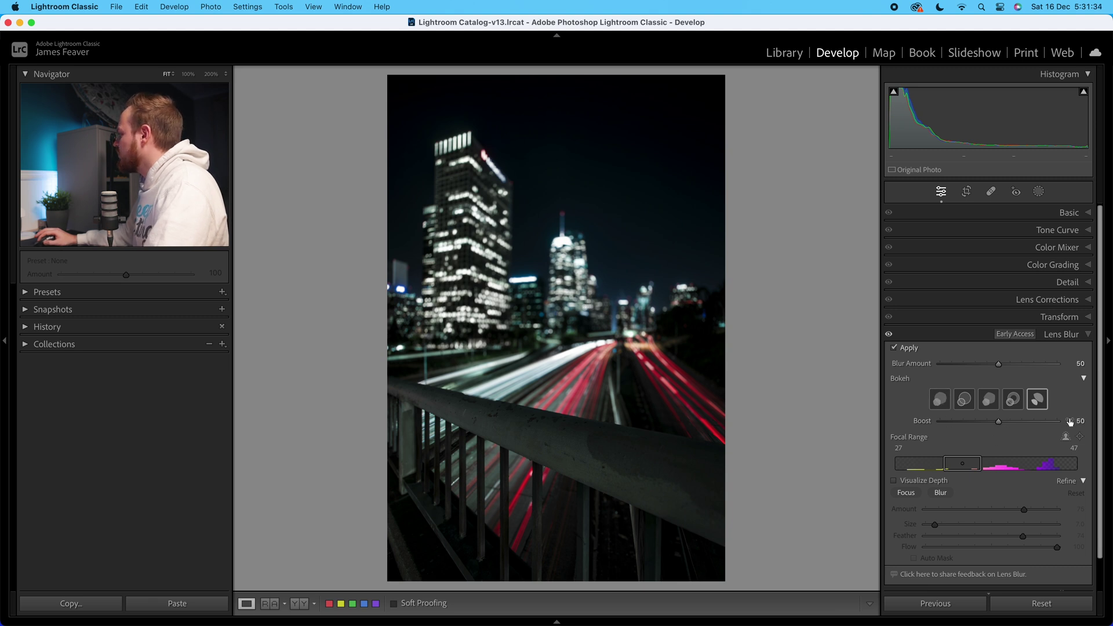
Switch back to the first, circular bokeh with Blur Amount 83 and Boost 91, checking the smaller tower's lights up close
left_click(948, 398)
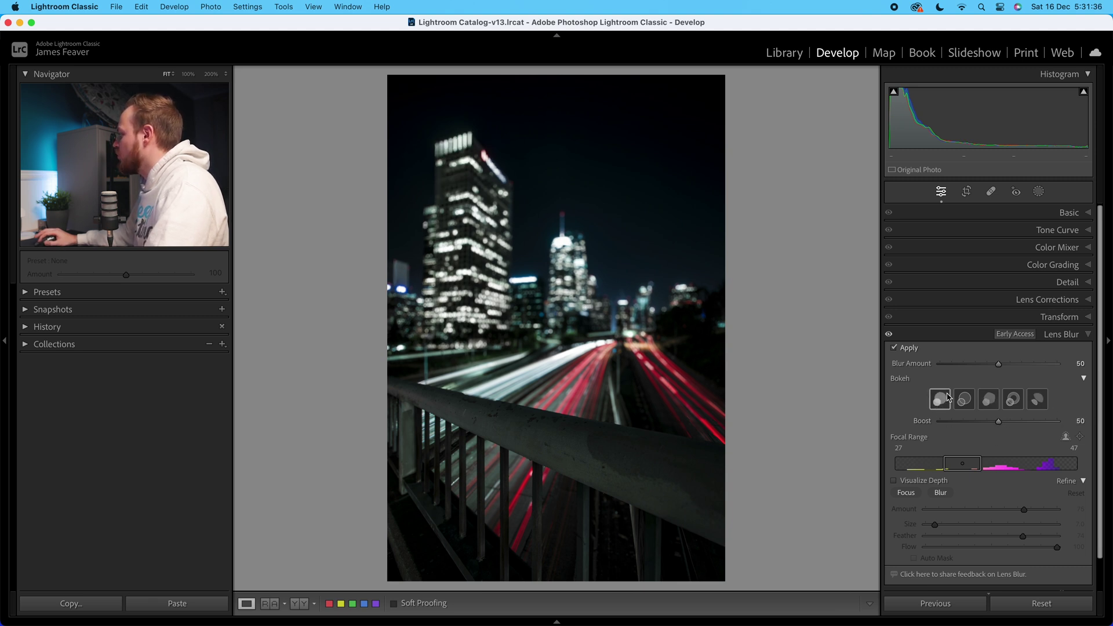
left_click_drag(998, 364, 1037, 365)
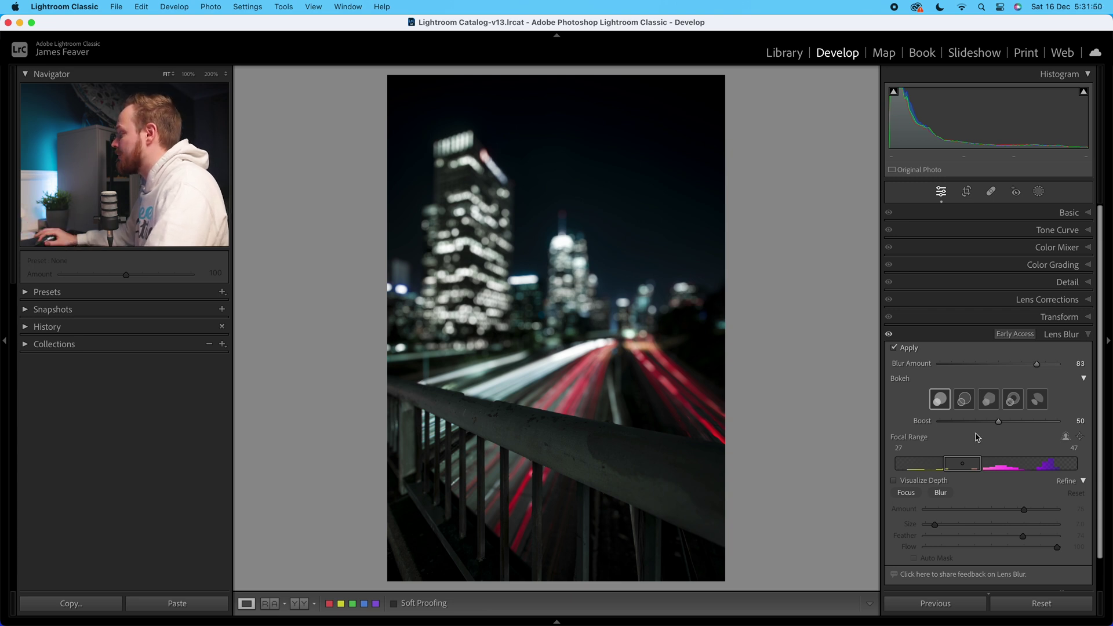
left_click_drag(1006, 428, 1050, 430)
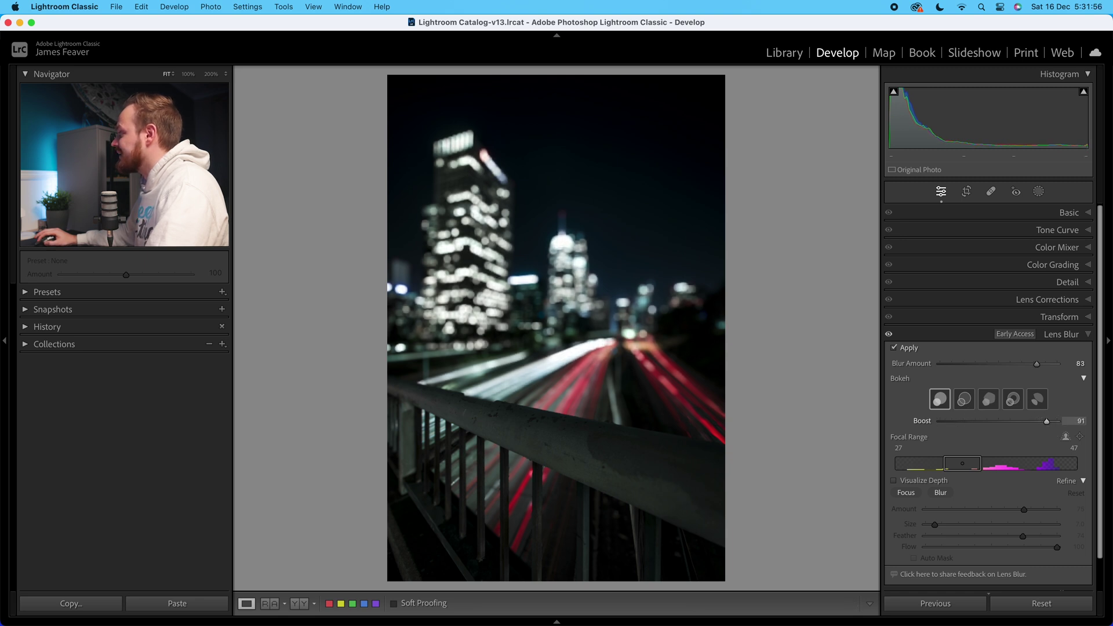
left_click(703, 294)
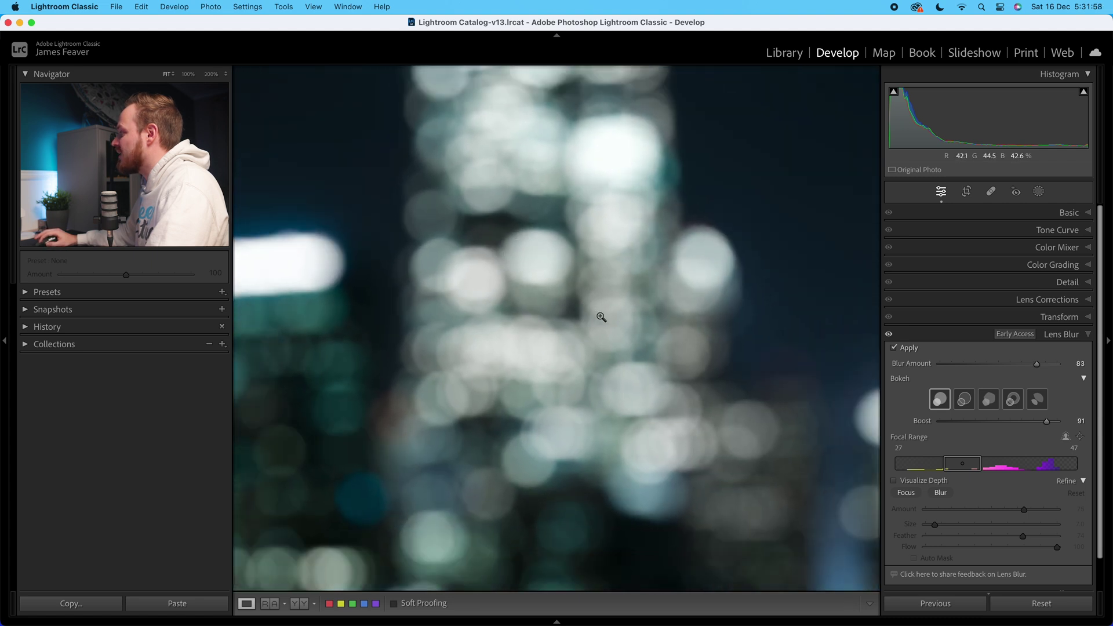
left_click(596, 315)
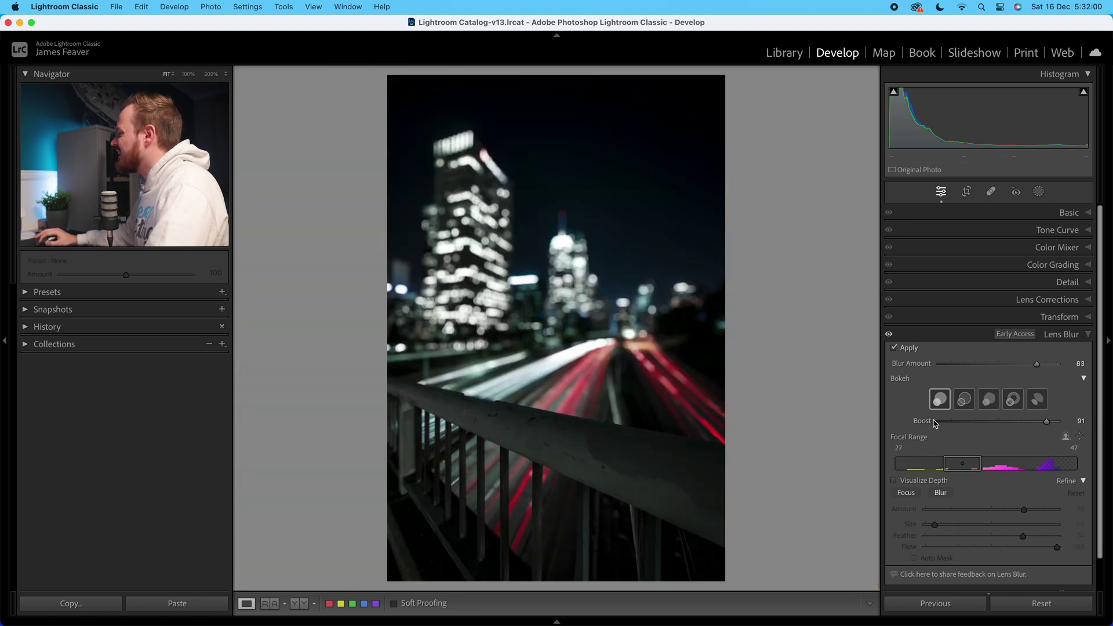
Set the bokeh Boost to 89, narrow the focal range to 28–36, and raise the Blur Amount to 100
mouse_move(1047, 425)
left_mouse_down()
mouse_move(950, 423)
mouse_move(1047, 422)
mouse_move(1044, 432)
left_mouse_up()
mouse_move(981, 461)
left_mouse_down()
mouse_move(948, 468)
mouse_move(963, 465)
left_mouse_up()
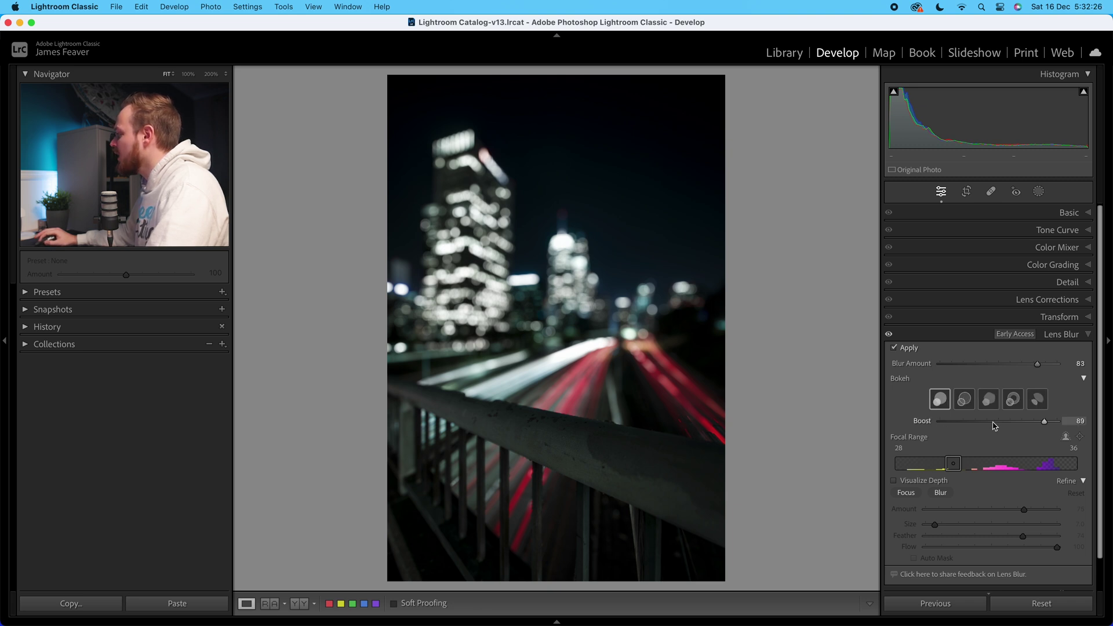
left_click_drag(1038, 368, 1069, 370)
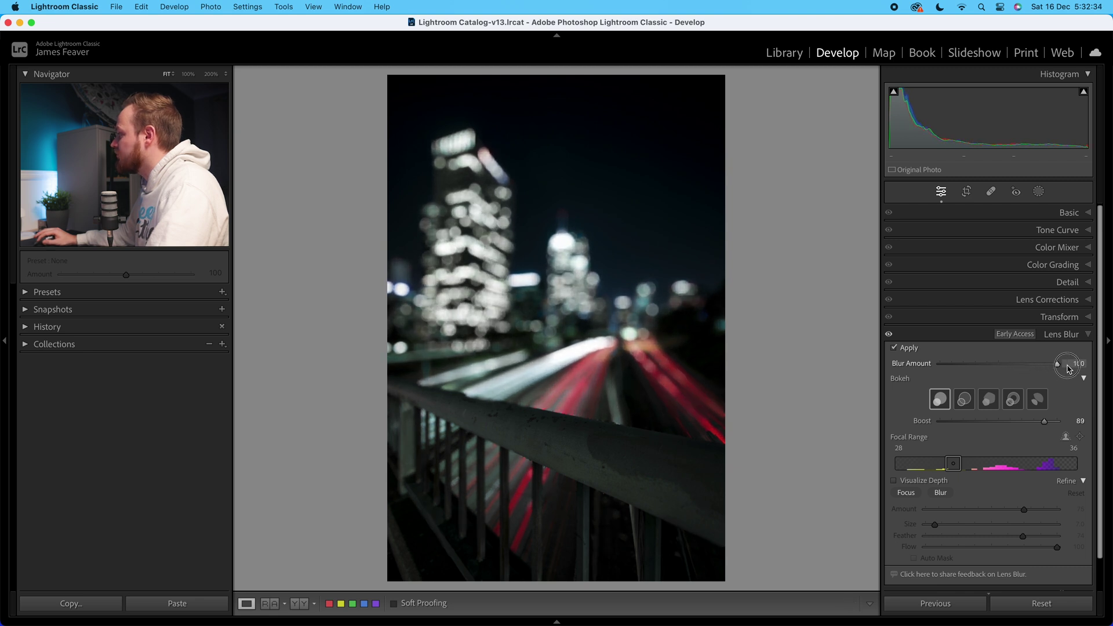
left_click_drag(496, 226, 620, 357)
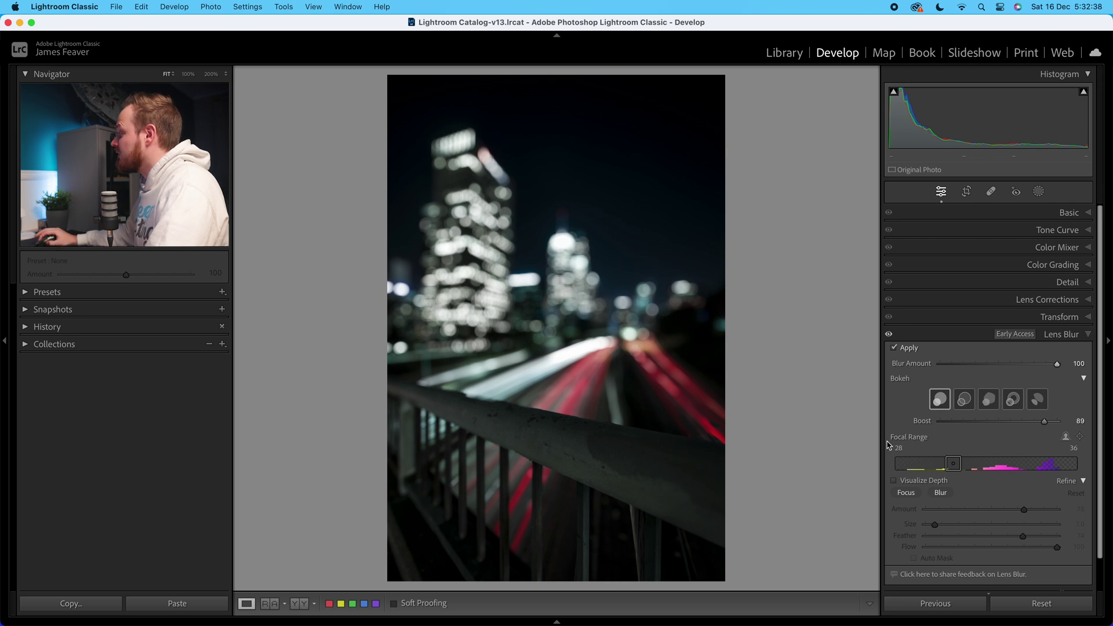
Inspect the upper edge of the bridge railing at 200% magnification, both blurred and with the depth overlay on
left_click(453, 405)
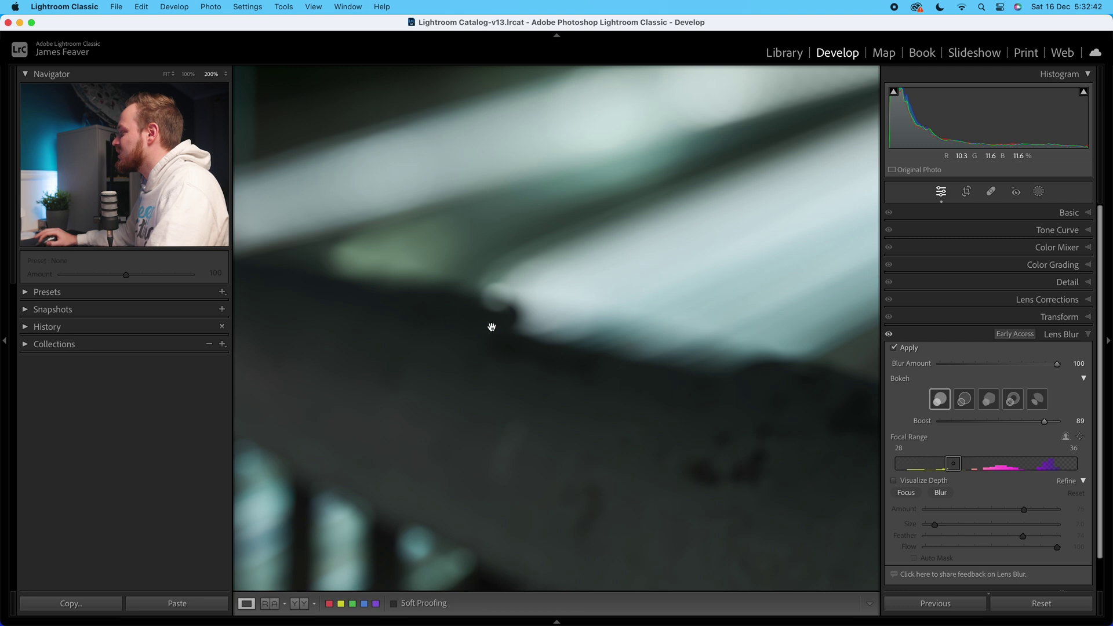
left_click(760, 348)
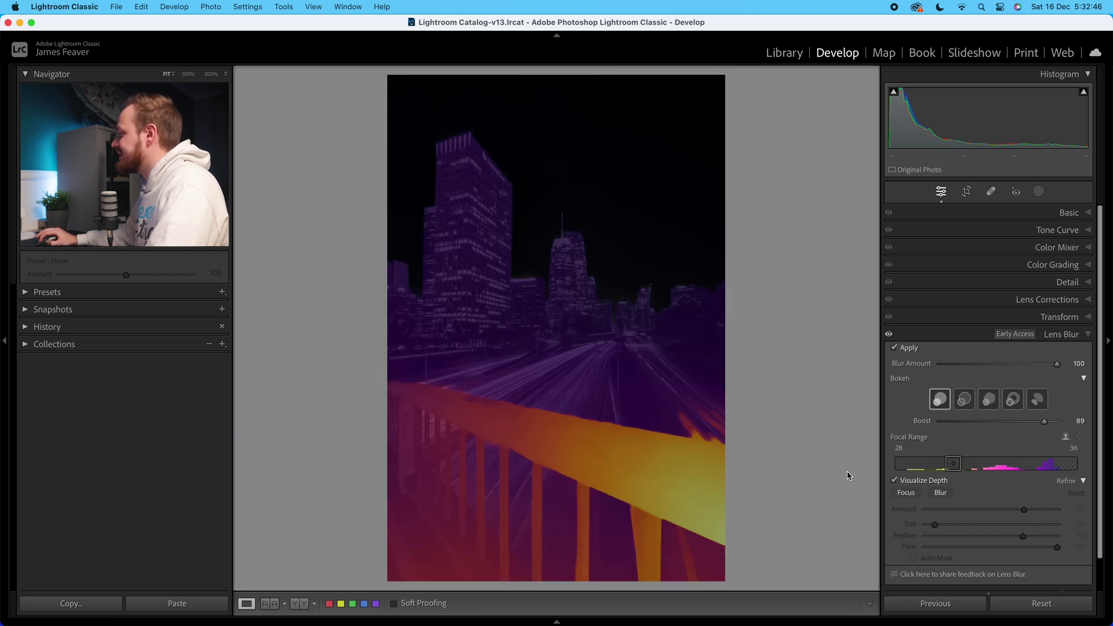
left_click(477, 403)
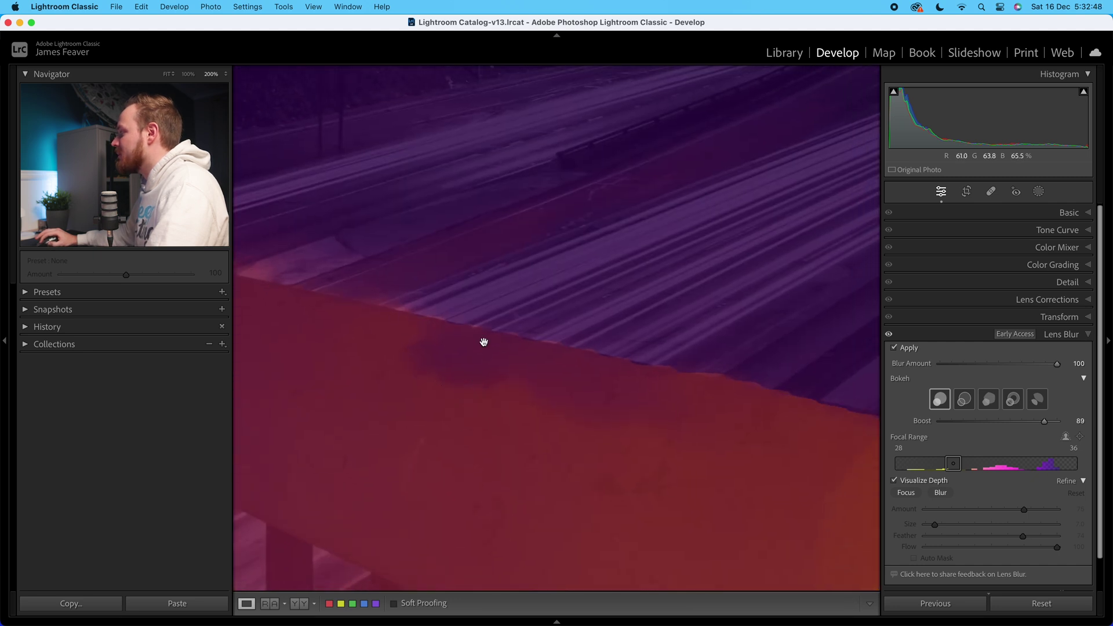
left_click_drag(458, 360, 783, 377)
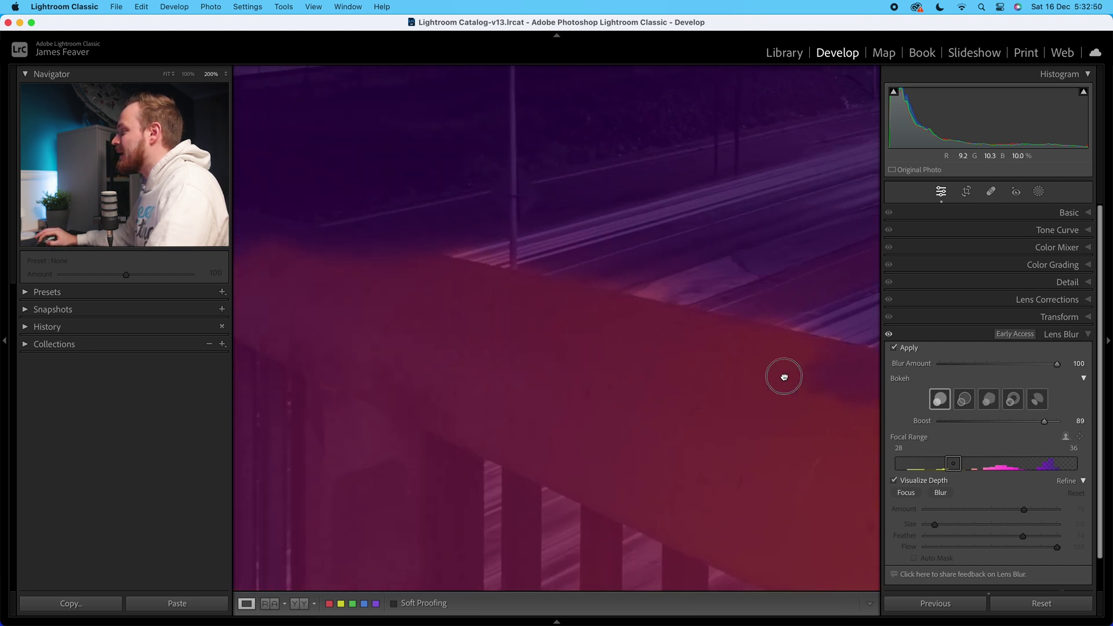
left_click_drag(333, 266, 544, 360)
left_click(590, 376)
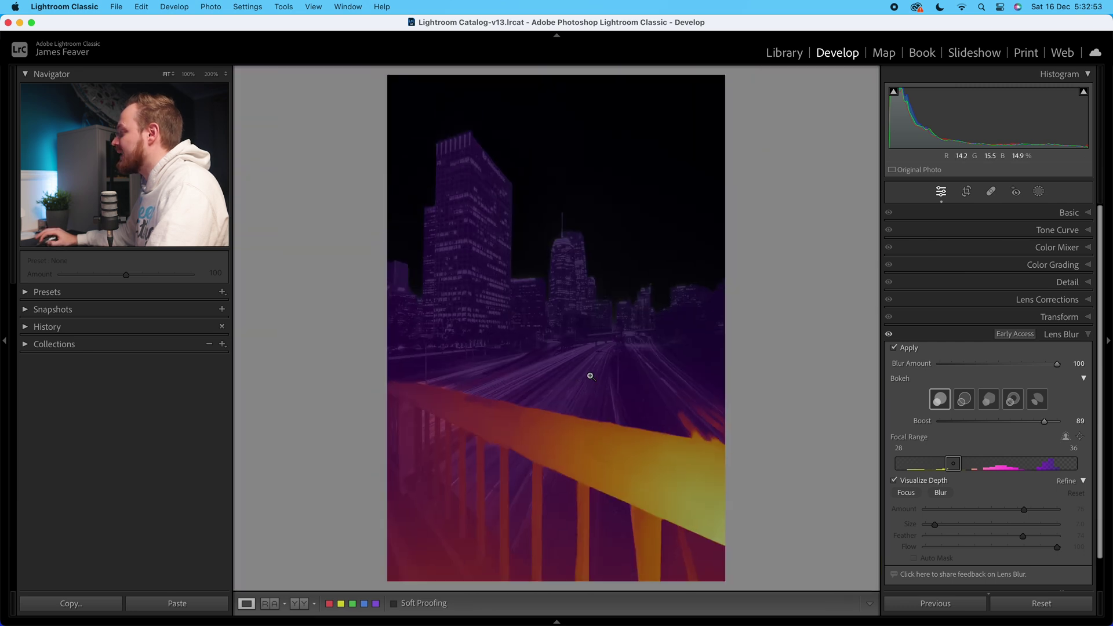
Refine the railing's upper edge with the Focus brush at amount 60, and turn off the depth overlay
left_click(906, 492)
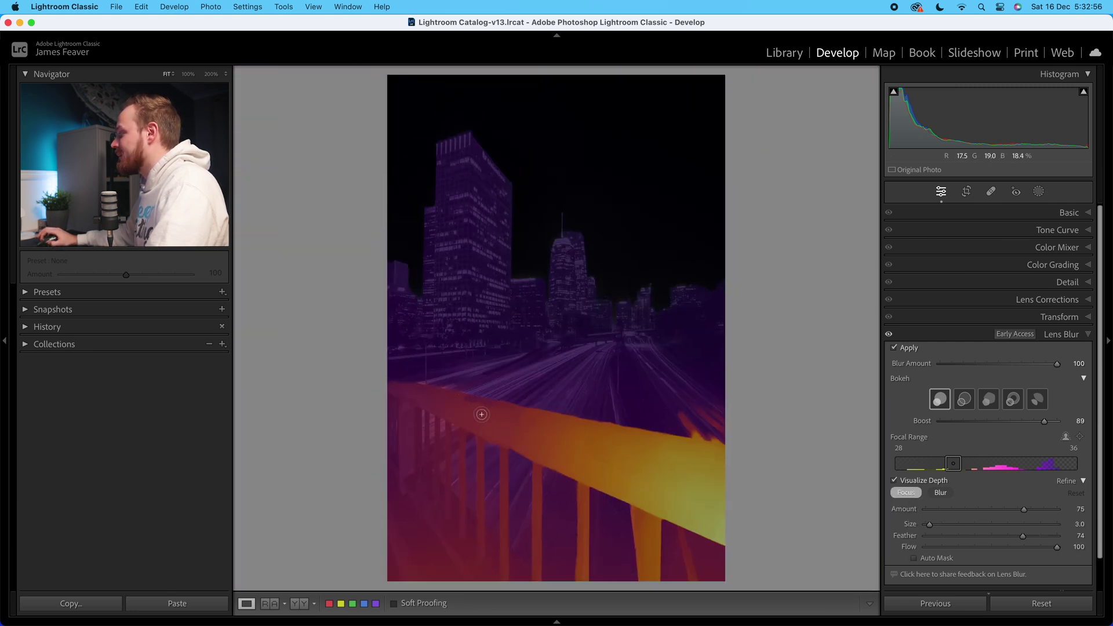
left_click_drag(1024, 510, 1004, 514)
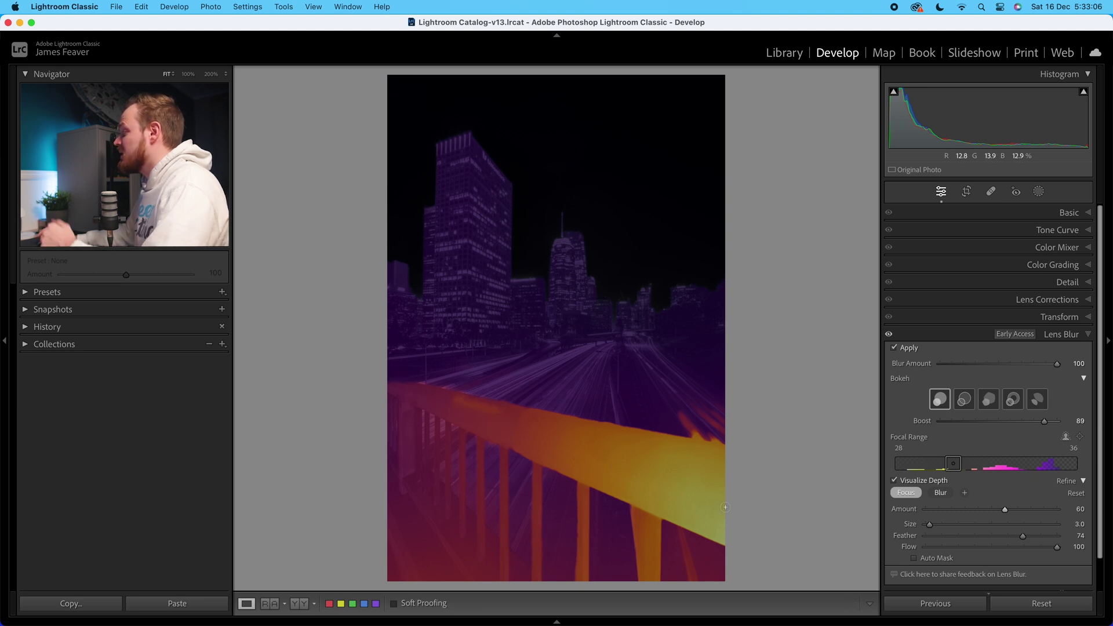
left_click(894, 481)
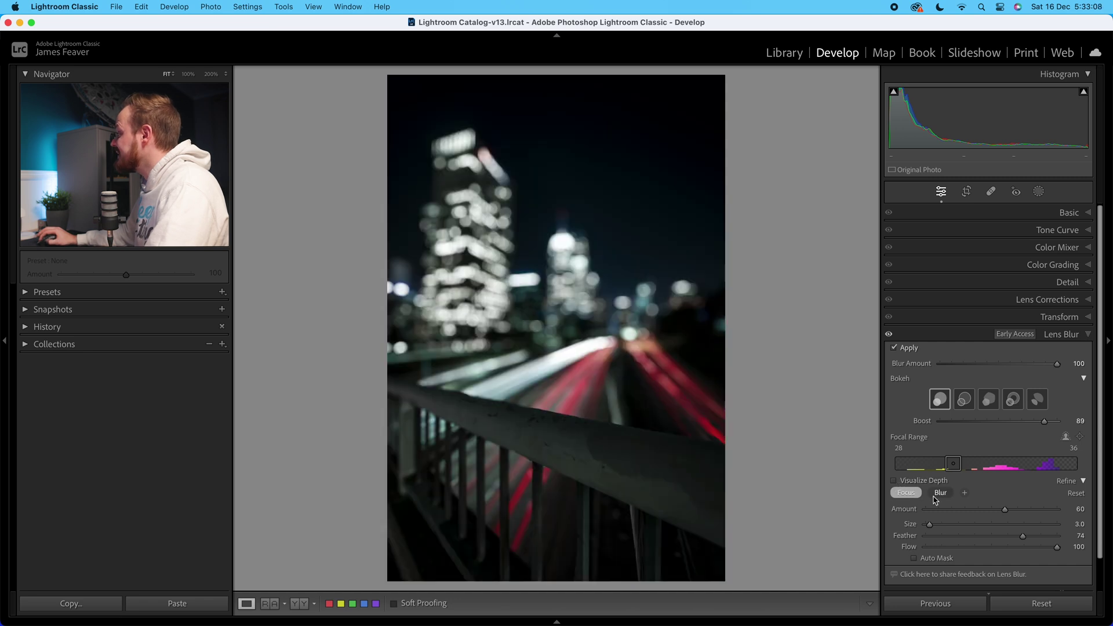